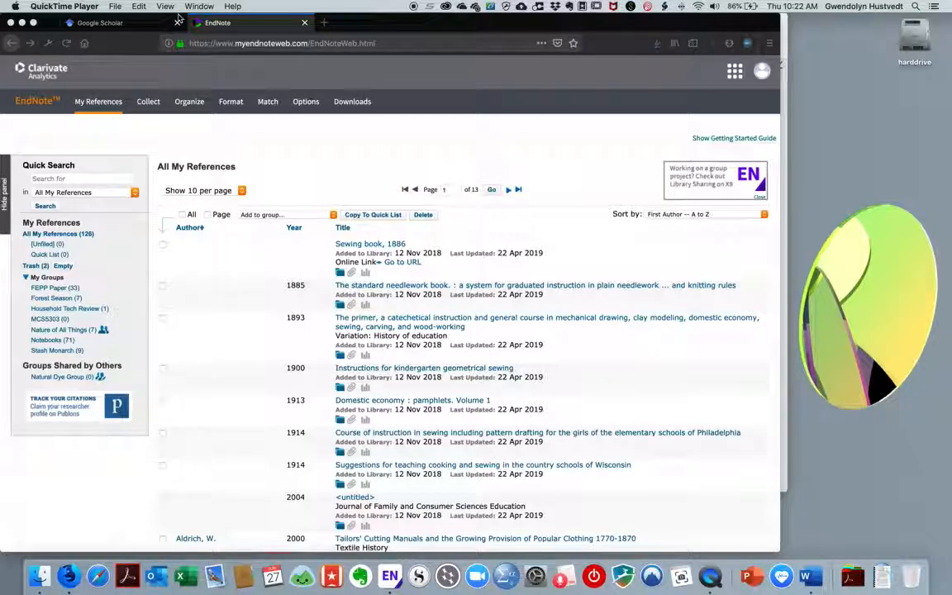
# Search Google Scholar for 'clothing donation' and scroll through the listed articles
pyautogui.click(123, 24)
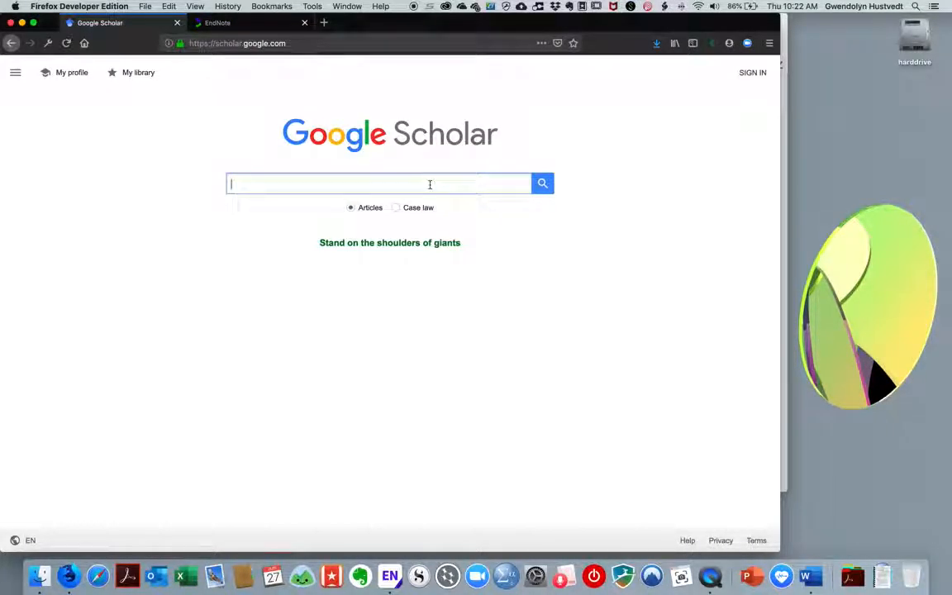
pyautogui.write('clothing donation')
pyautogui.press('Return')
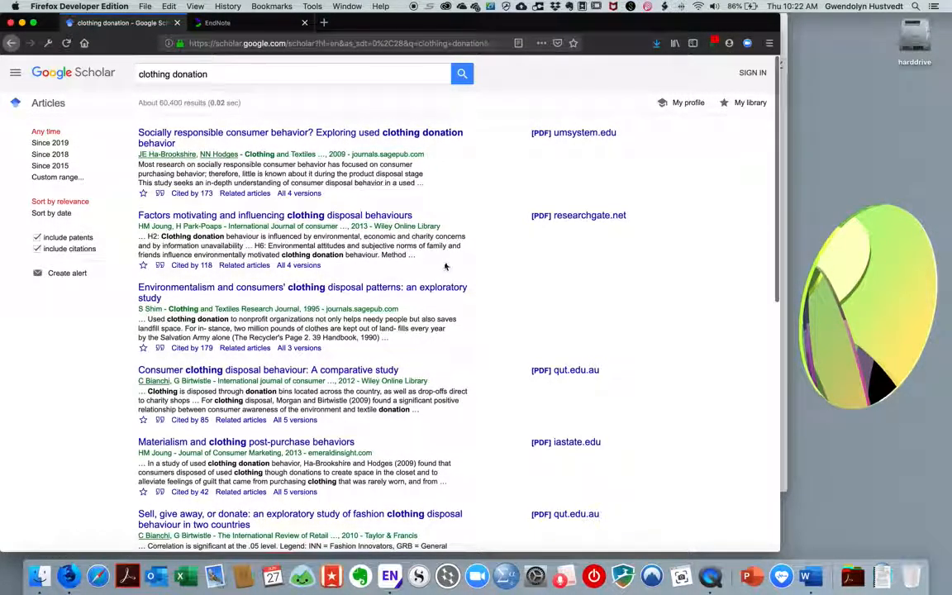
pyautogui.scroll(-1, 305, 273)
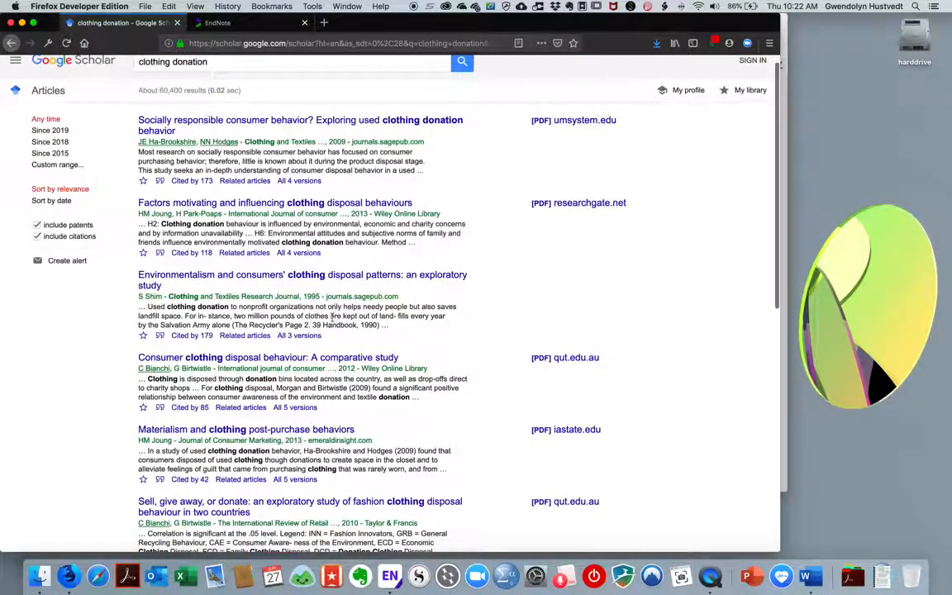
pyautogui.scroll(-5, 364, 256)
pyautogui.scroll(-2, 361, 356)
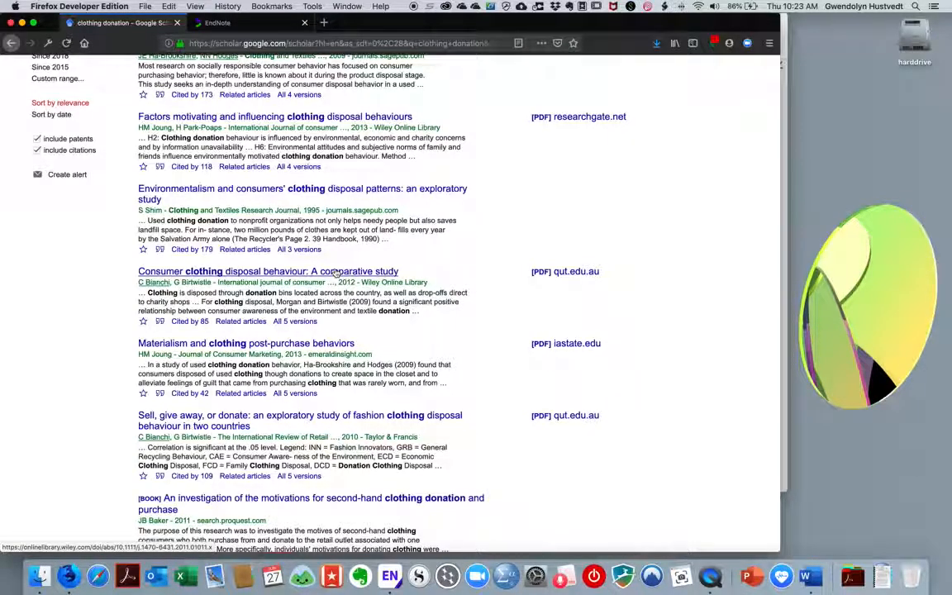
# Export the Bianchi and Birtwistle 2012 clothing disposal citation to EndNote from its Cite dialog
pyautogui.click(160, 322)
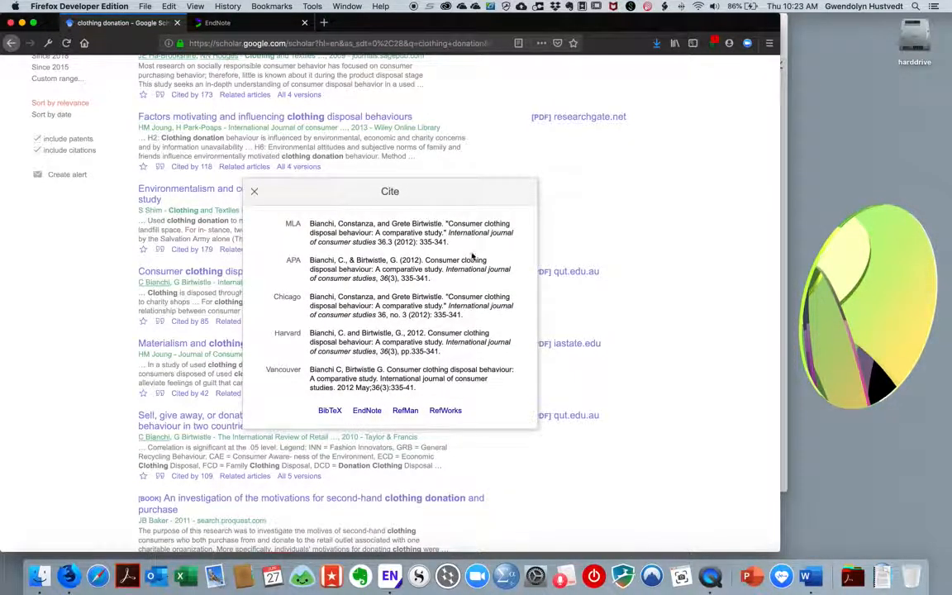
pyautogui.click(365, 412)
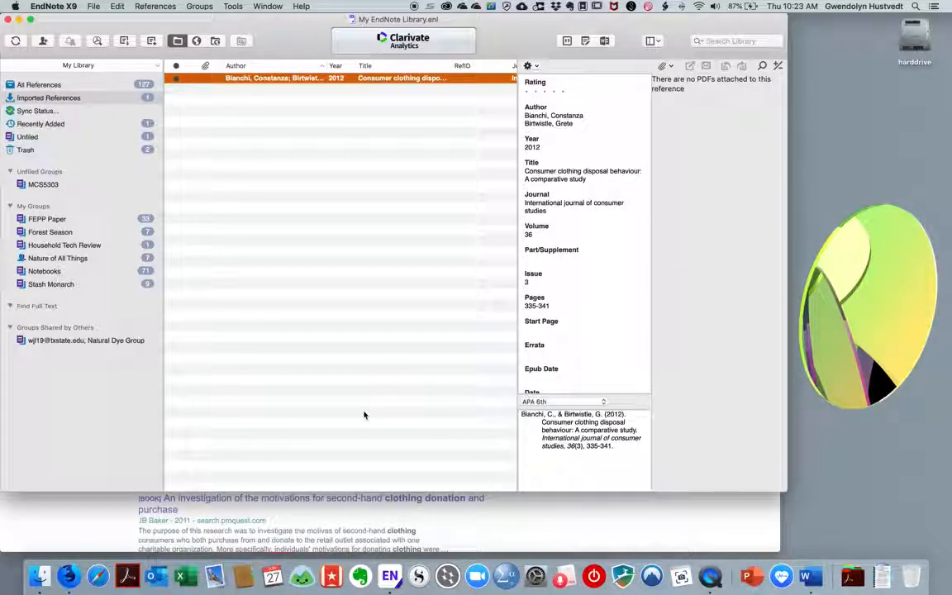
# Check the imported Bianchi reference's fields, including record number 133, then launch Word
pyautogui.click(669, 67)
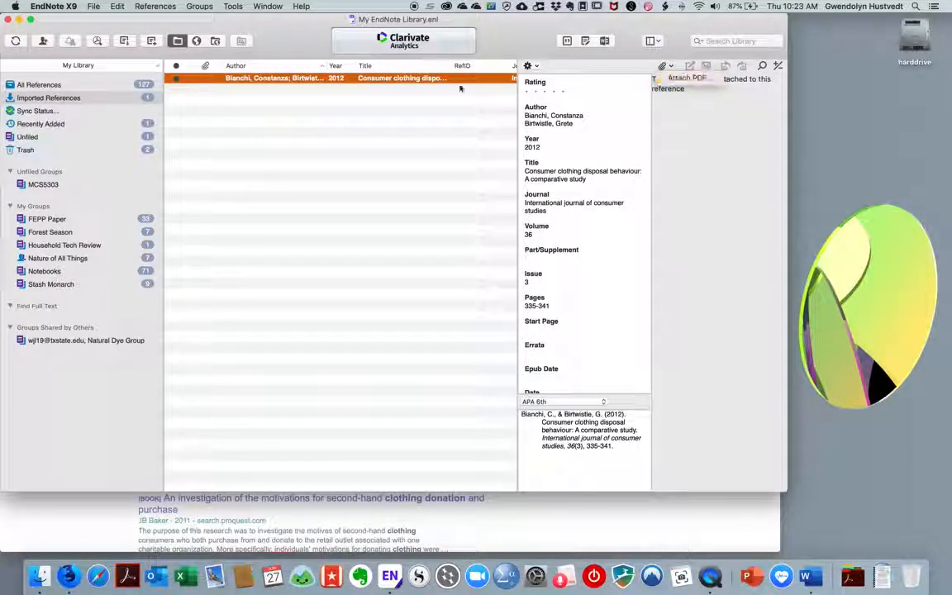
pyautogui.click(367, 87)
pyautogui.hscroll(2, 387, 79)
pyautogui.hscroll(5, 386, 78)
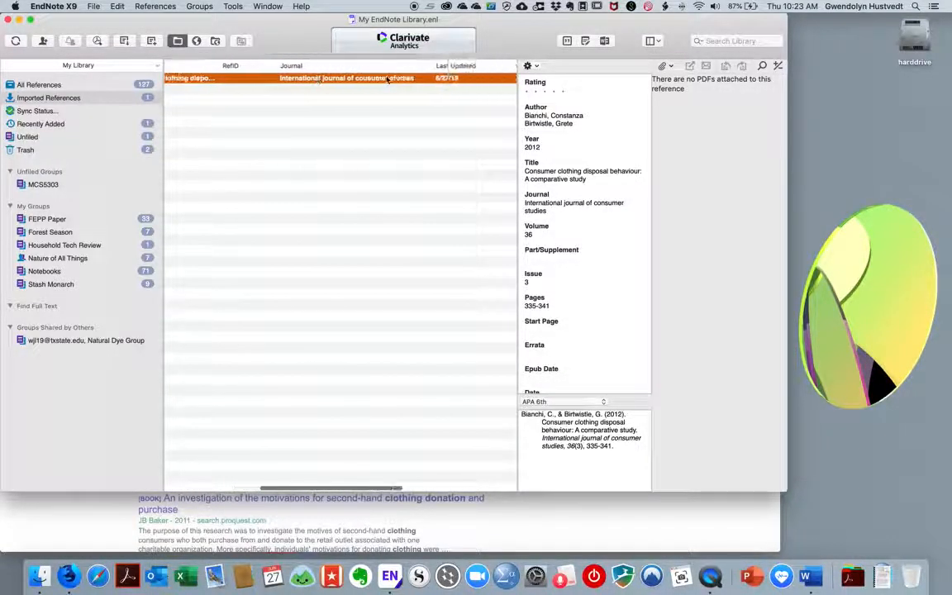
pyautogui.hscroll(5, 387, 80)
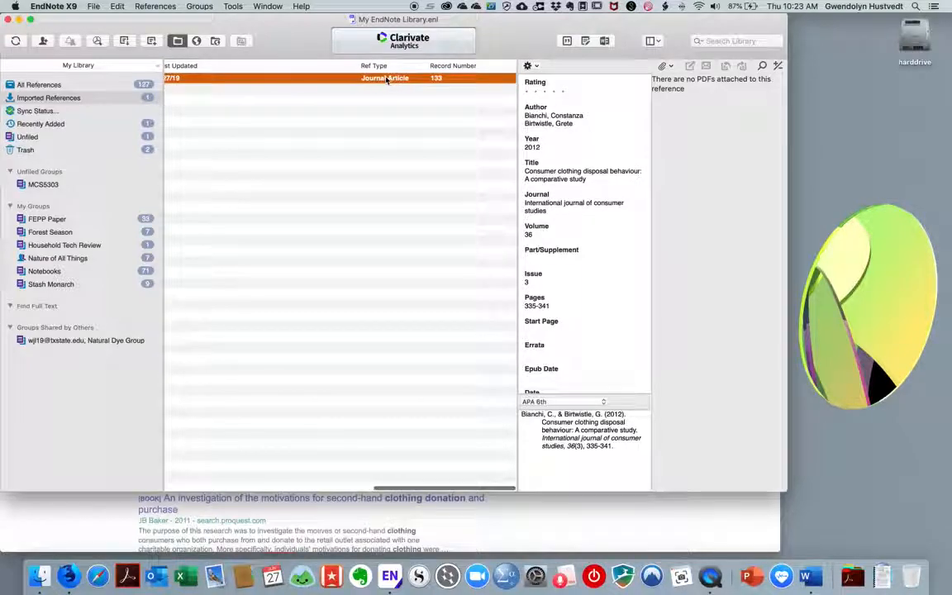
pyautogui.hscroll(-6, 437, 81)
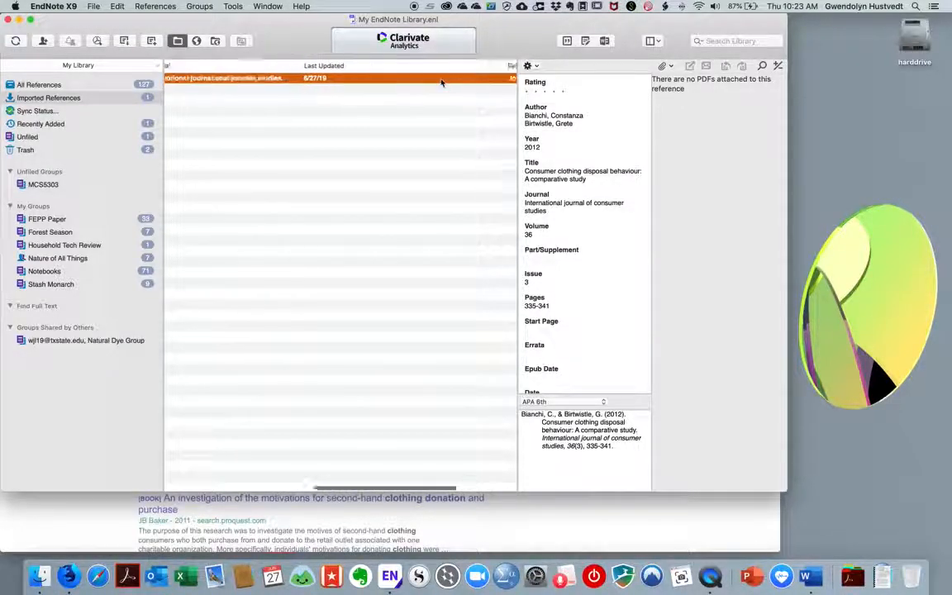
pyautogui.hscroll(-4, 439, 81)
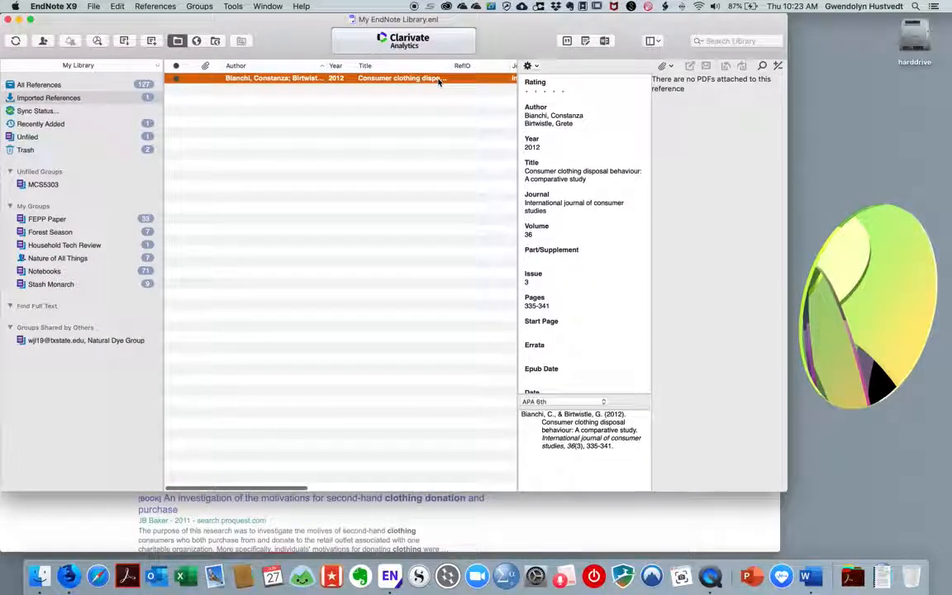
pyautogui.click(806, 576)
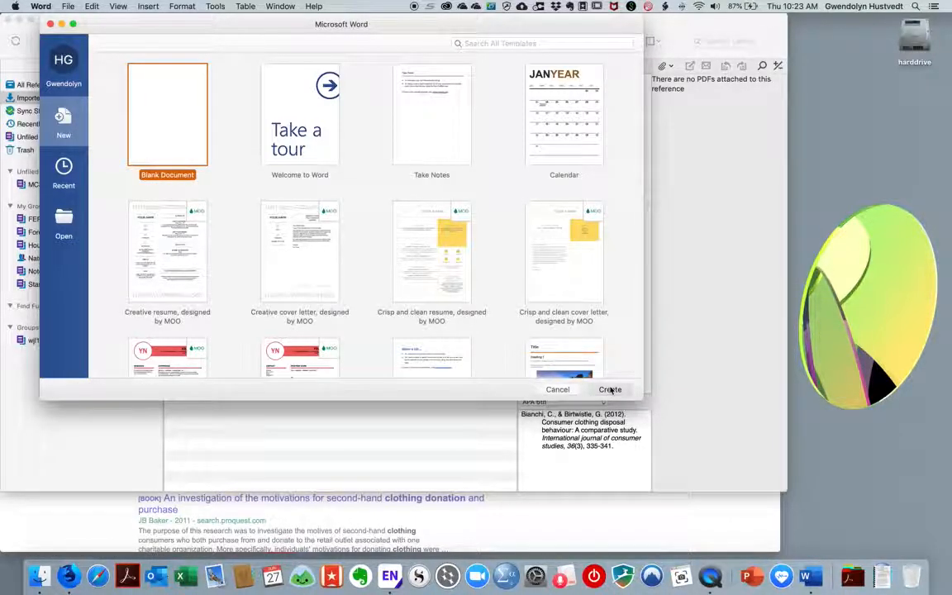
# Create a blank document reading 'So, I can cite this paper by using the add-in that I downloaded.'
pyautogui.click(610, 389)
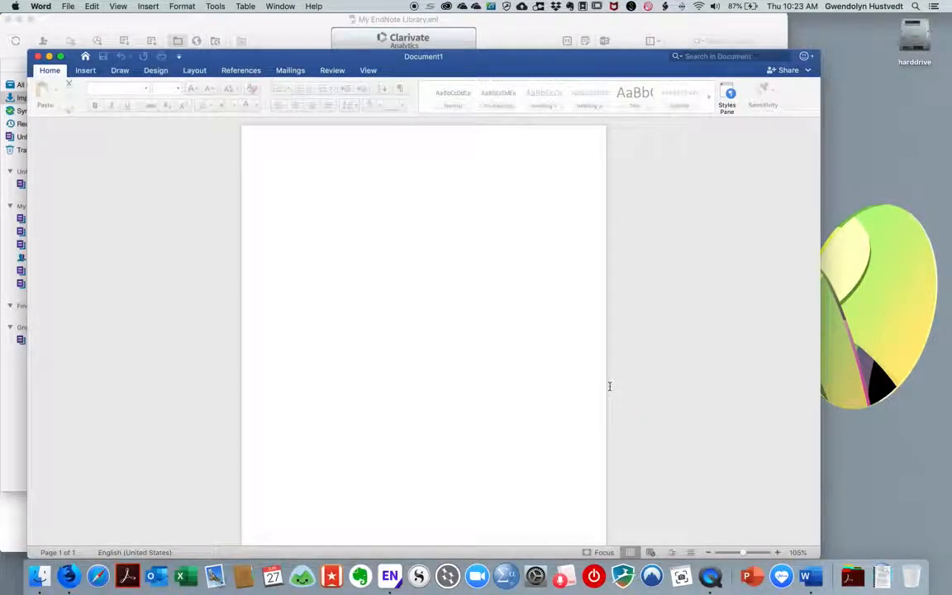
pyautogui.write('So I')
pyautogui.press('BackSpace')
pyautogui.press('BackSpace')
pyautogui.write(', I can cite this paper by using the')
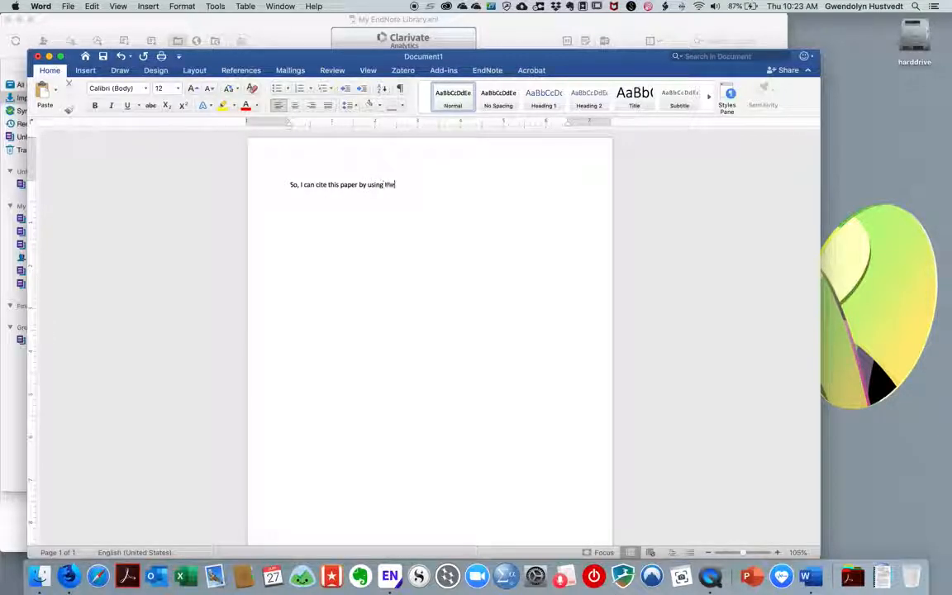
pyautogui.write(' add')
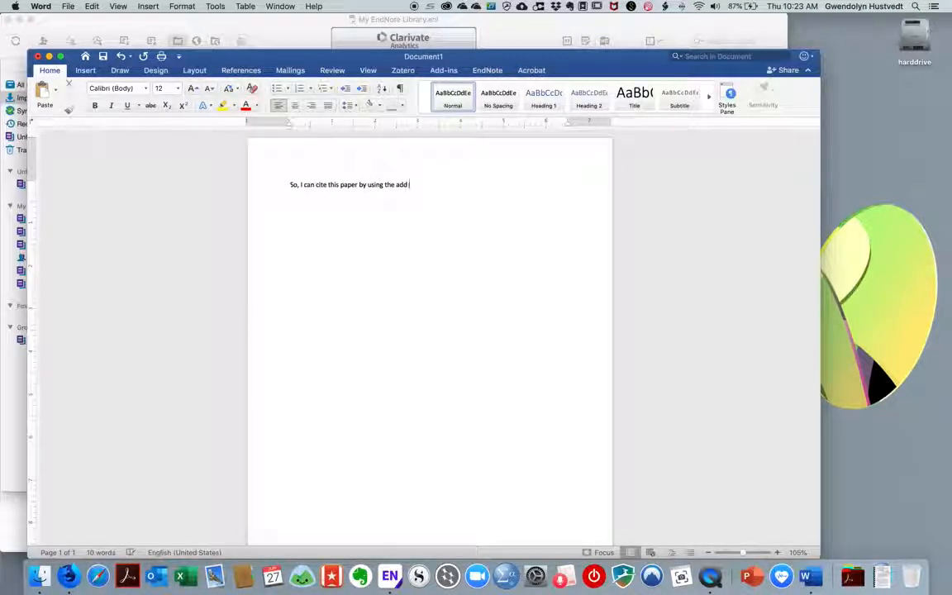
pyautogui.write('-in that I downloaded')
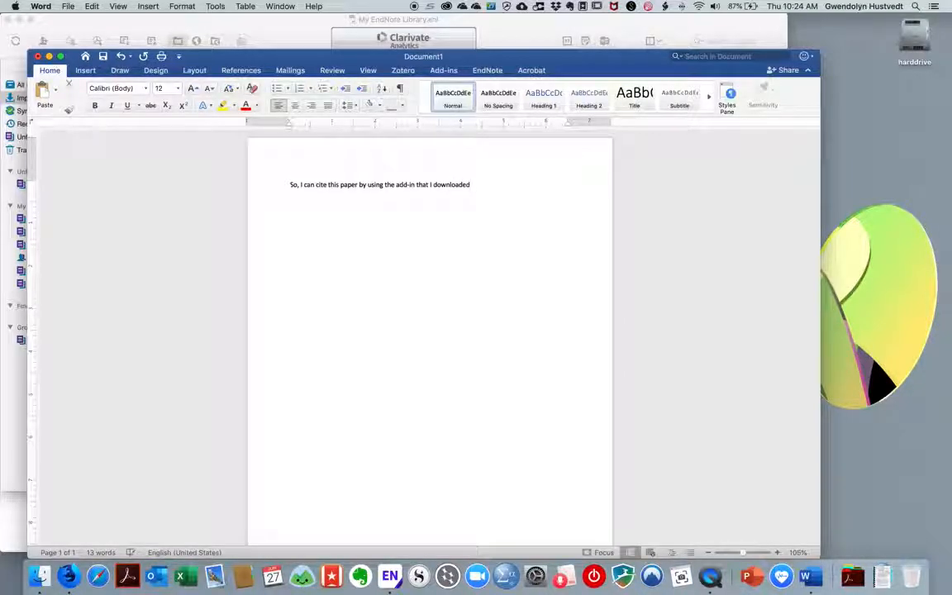
pyautogui.write('.')
pyautogui.click(488, 73)
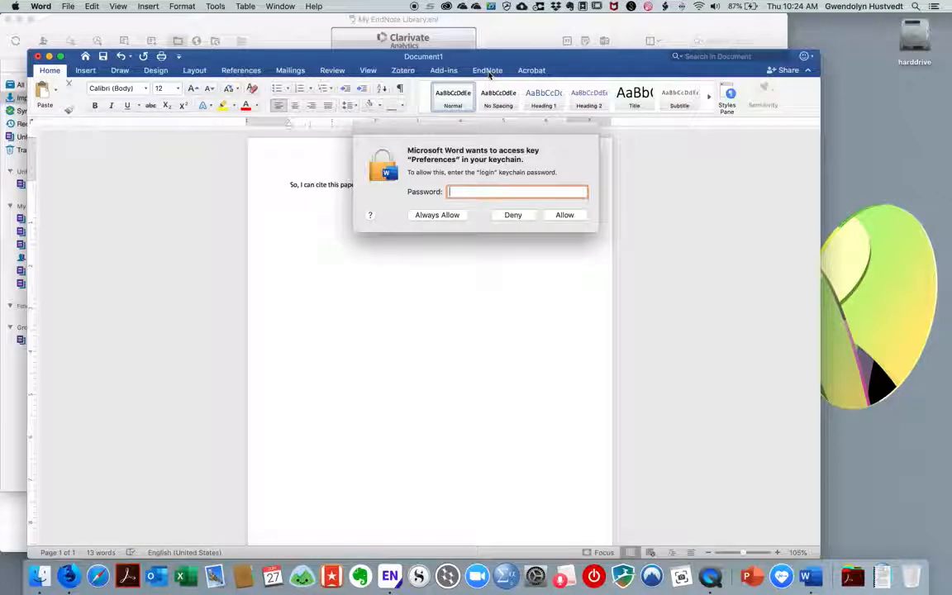
# Enter the login password in the keychain prompt so Word can load the EndNote tools
pyautogui.write('••••••••')
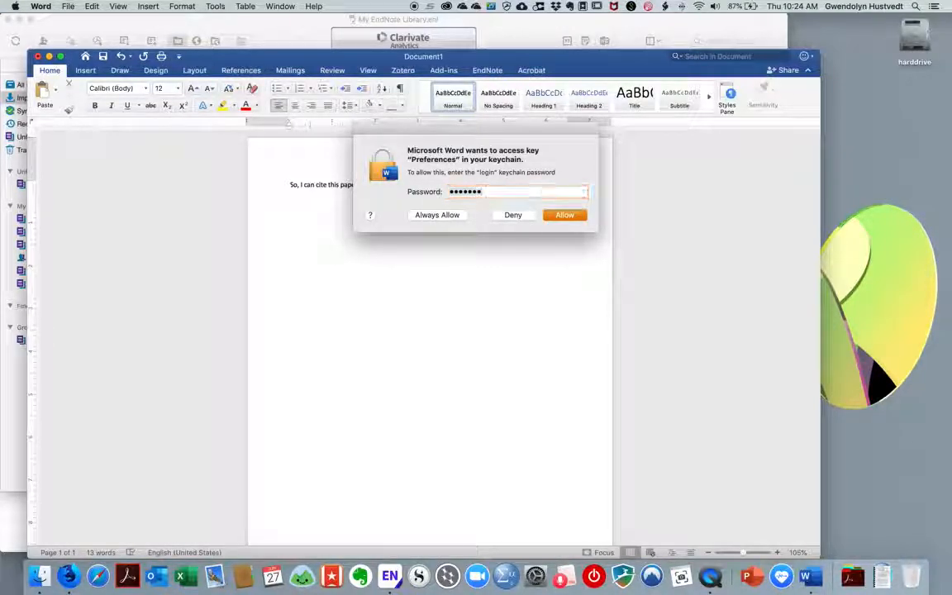
pyautogui.press('Return')
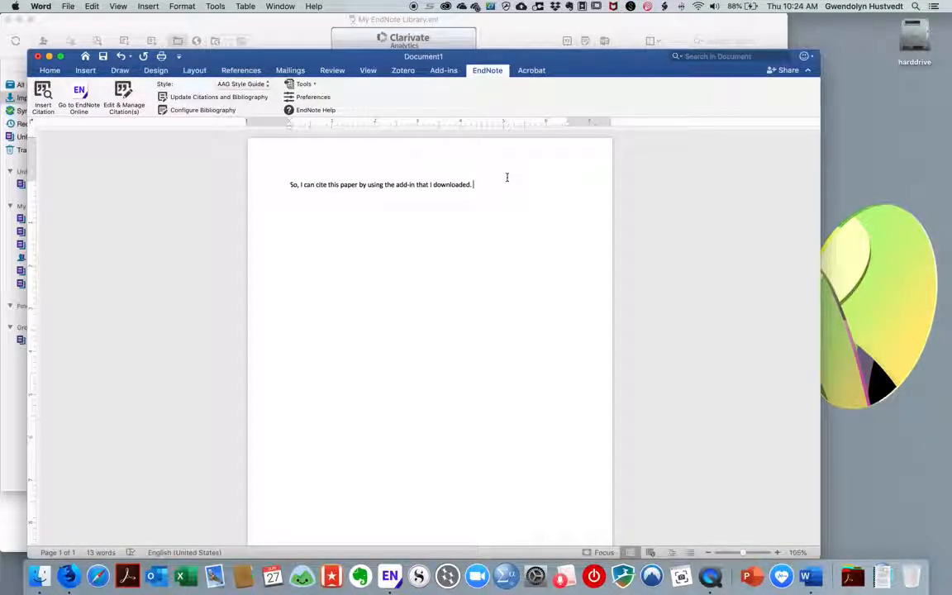
# Open EndNote Find & Insert My References and search for record 133
pyautogui.click(44, 91)
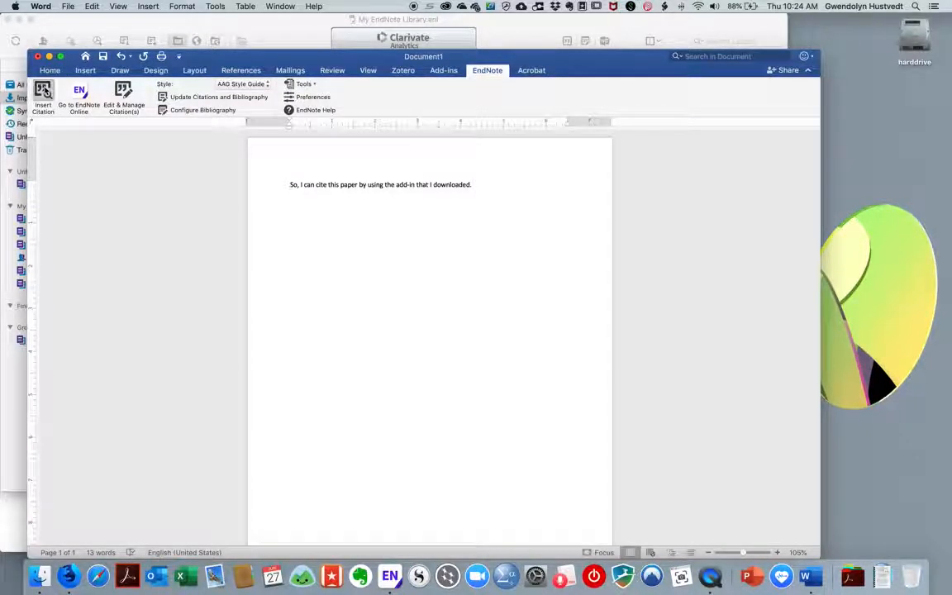
pyautogui.write('133')
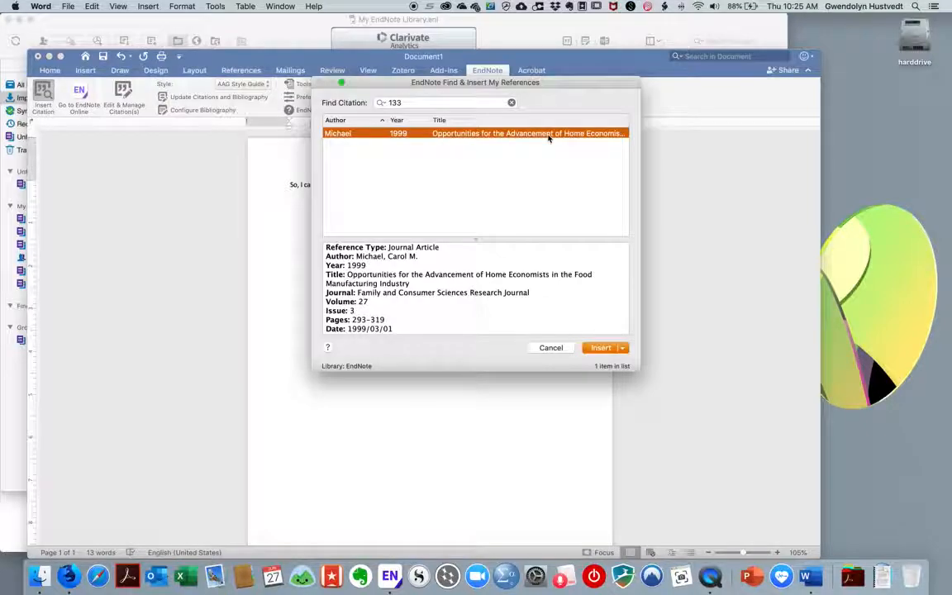
pyautogui.click(366, 98)
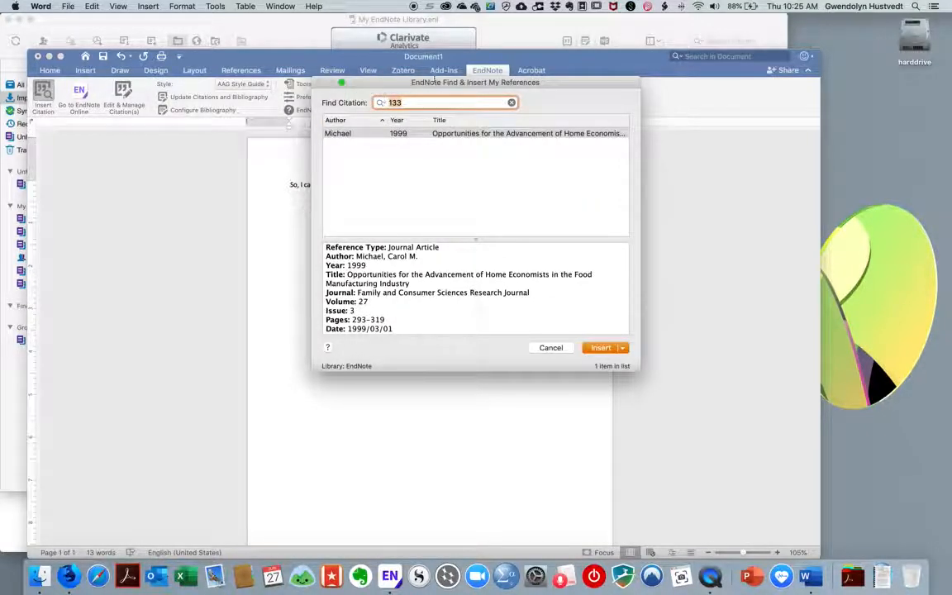
pyautogui.click(67, 577)
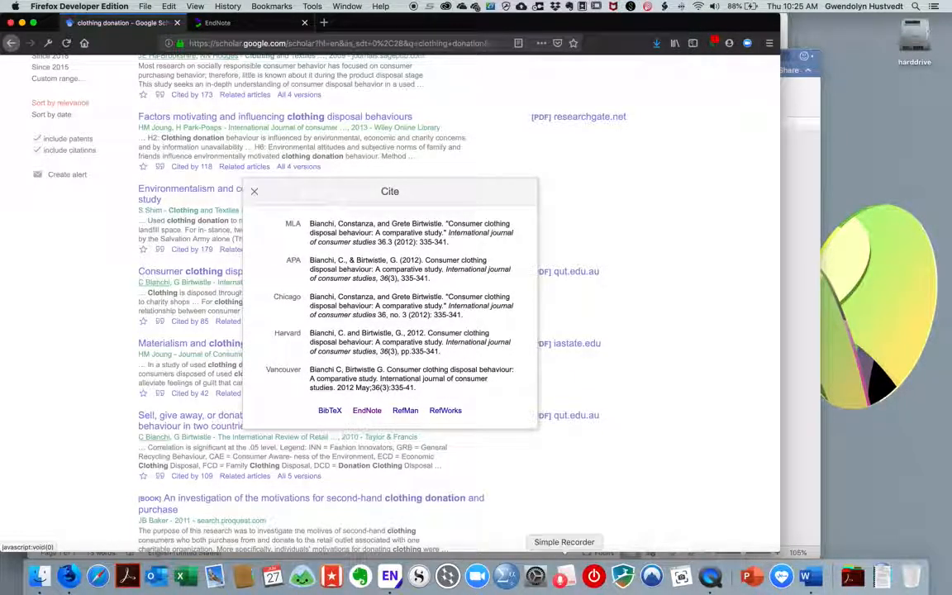
pyautogui.click(807, 577)
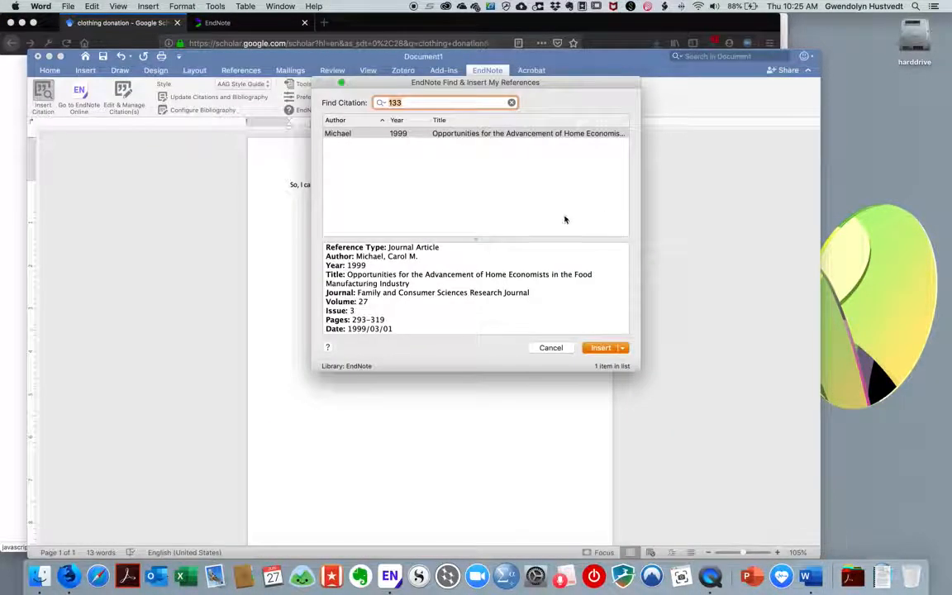
# Search 'bianchi' then 'birtwistle', dismiss both no-match alerts, and clear the search field
pyautogui.write('bia')
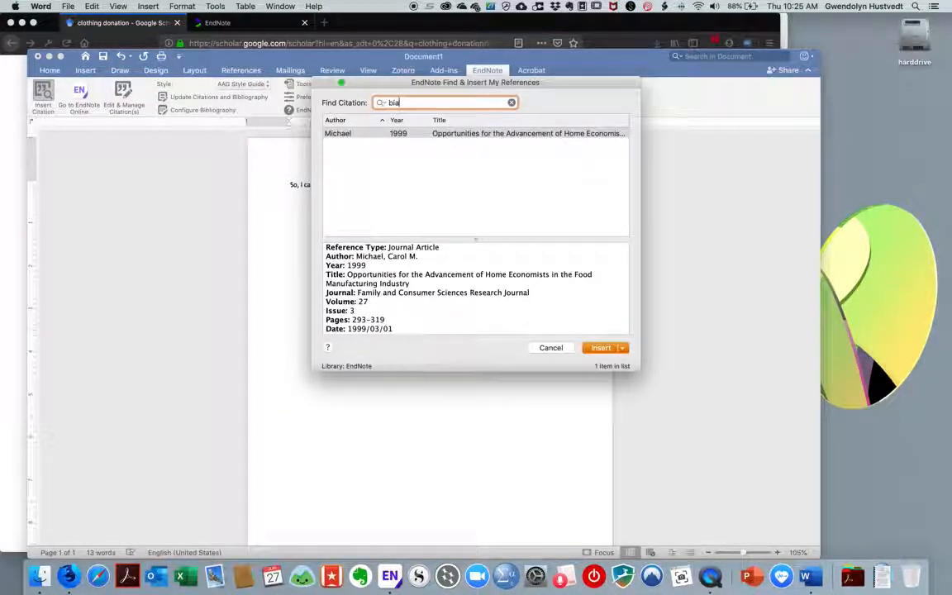
pyautogui.write('nchi')
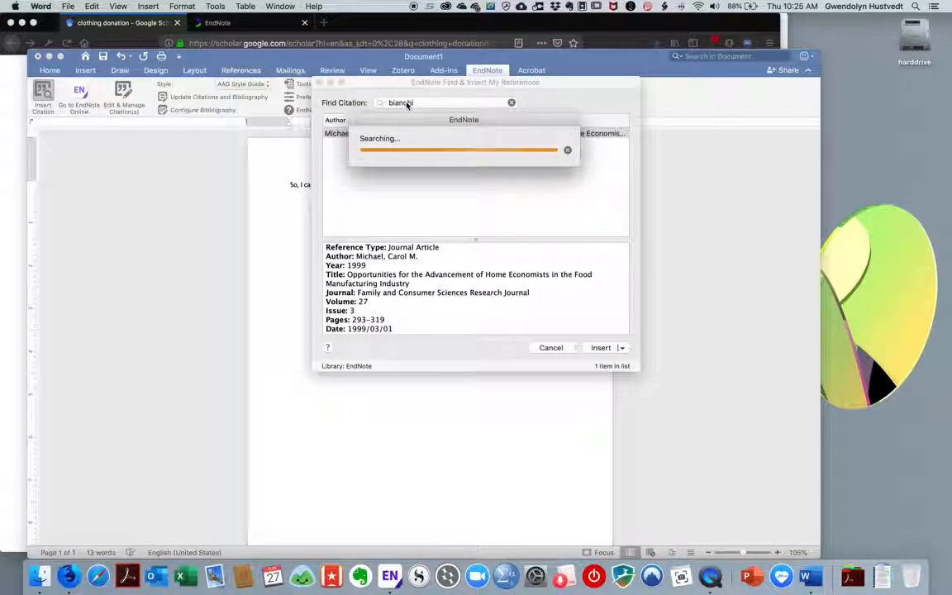
pyautogui.click(552, 182)
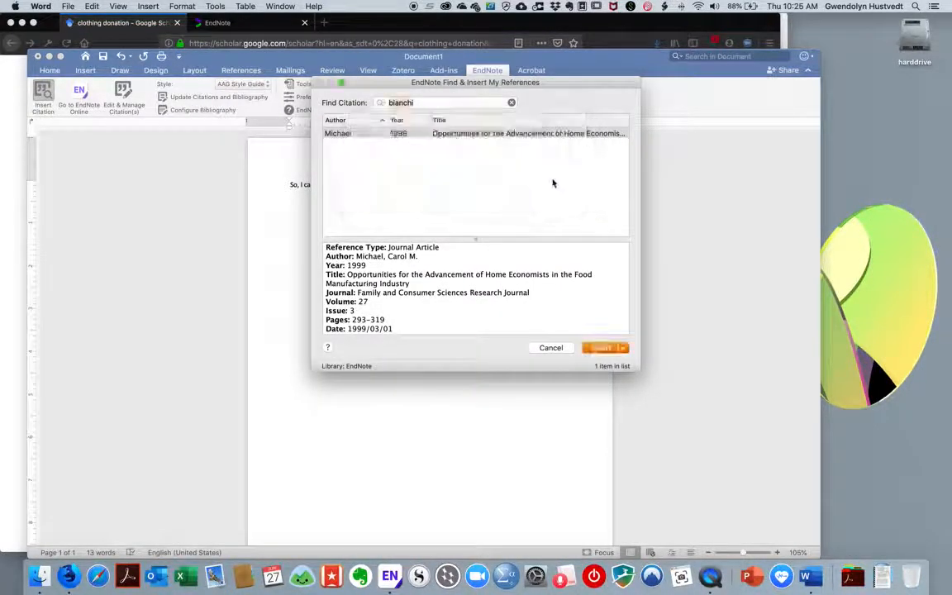
pyautogui.moveTo(404, 58); pyautogui.dragTo(748, 93)
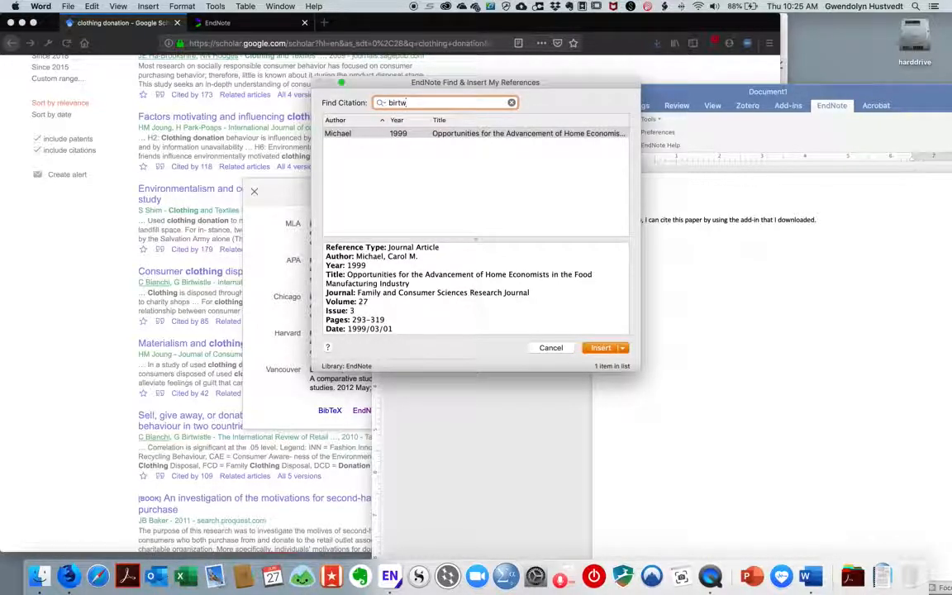
pyautogui.press('Return')
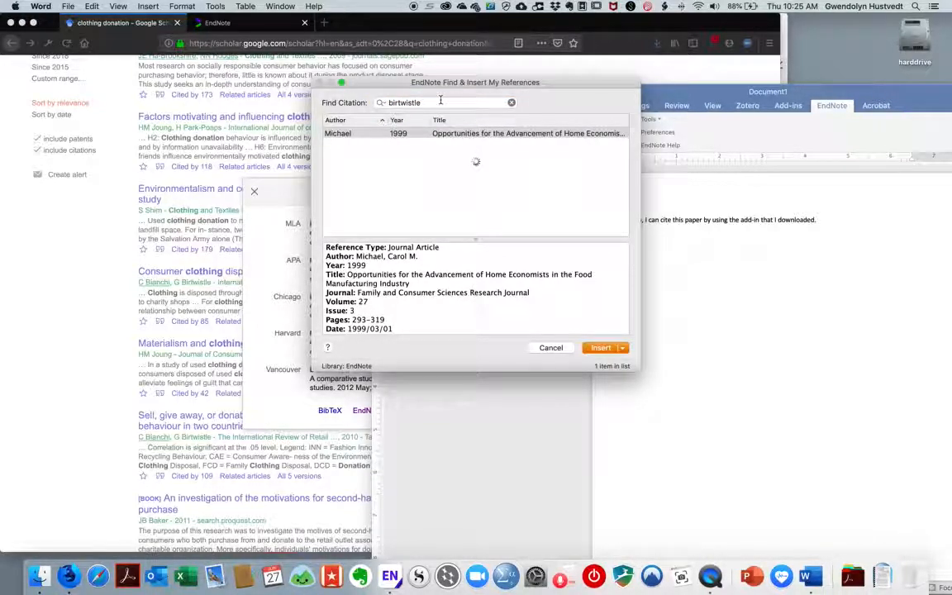
pyautogui.click(555, 183)
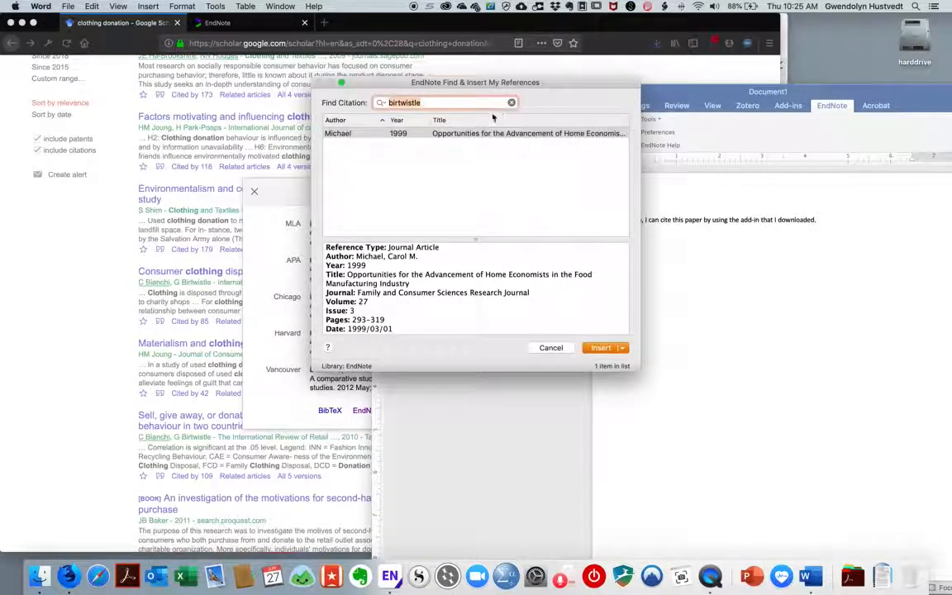
pyautogui.click(512, 103)
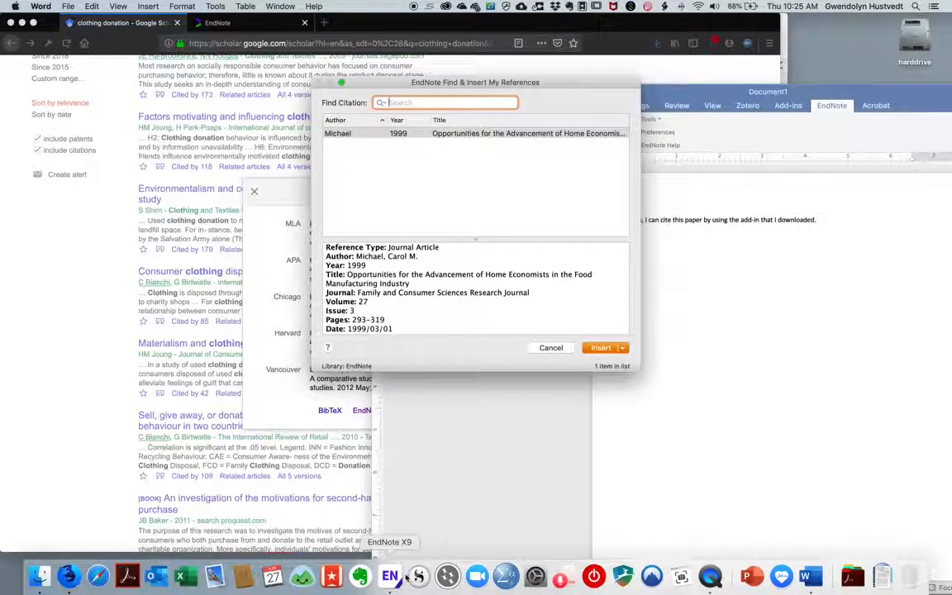
# In EndNote X9, add the Bianchi 2012 reference to the Notebooks group
pyautogui.click(389, 575)
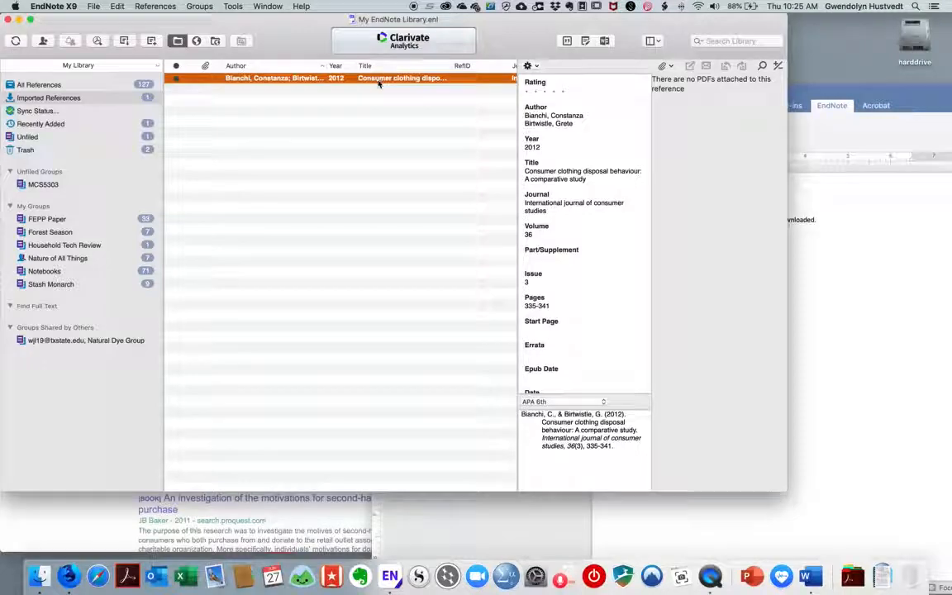
pyautogui.doubleClick(343, 79)
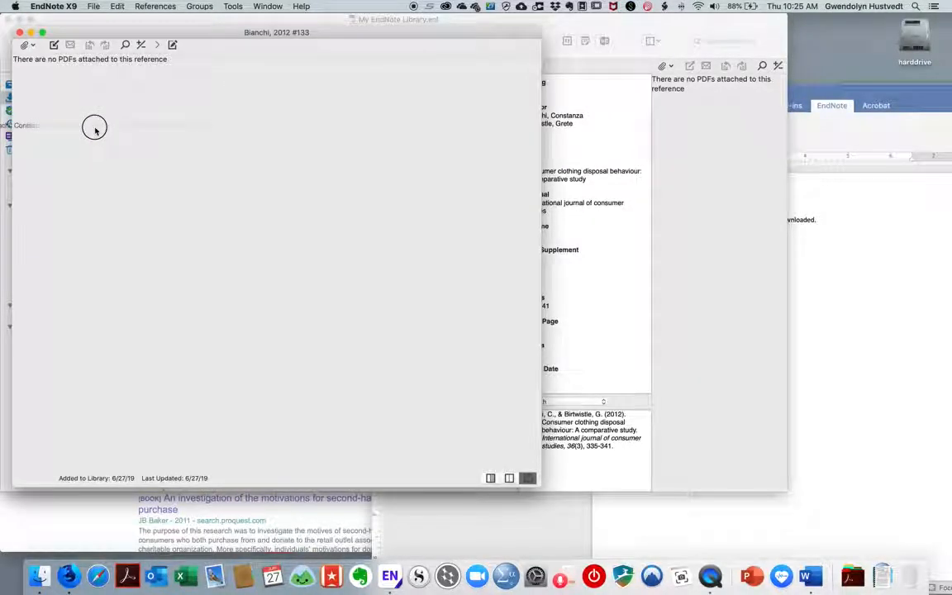
pyautogui.click(18, 32)
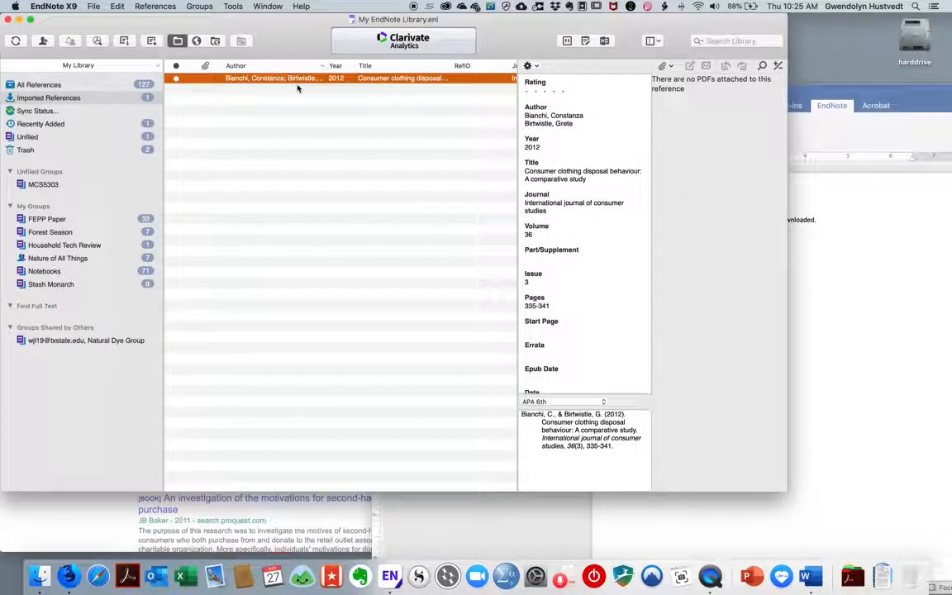
pyautogui.moveTo(279, 82); pyautogui.dragTo(75, 273)
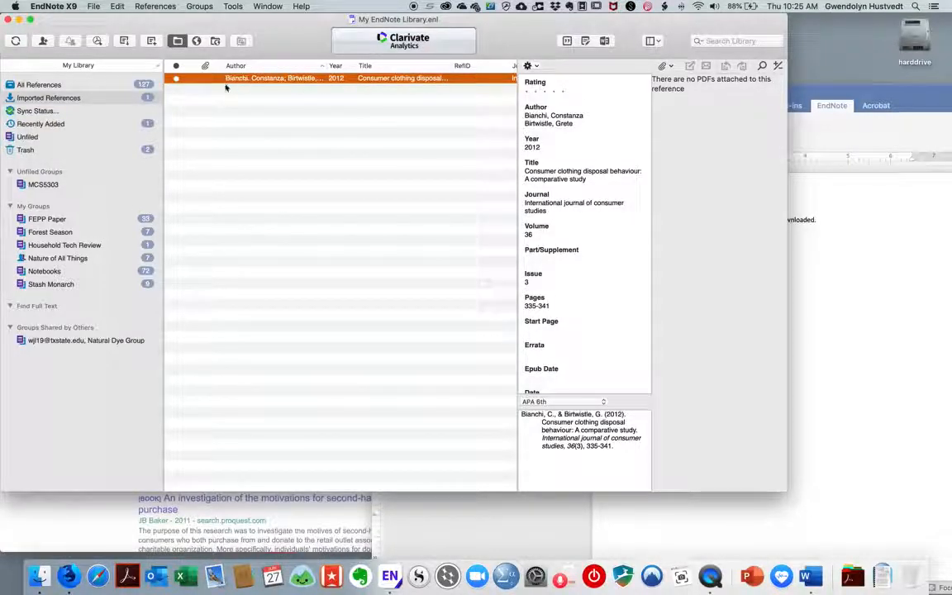
# Show the Forest Season group and view Moyer's Technical Perfection reference details
pyautogui.click(79, 232)
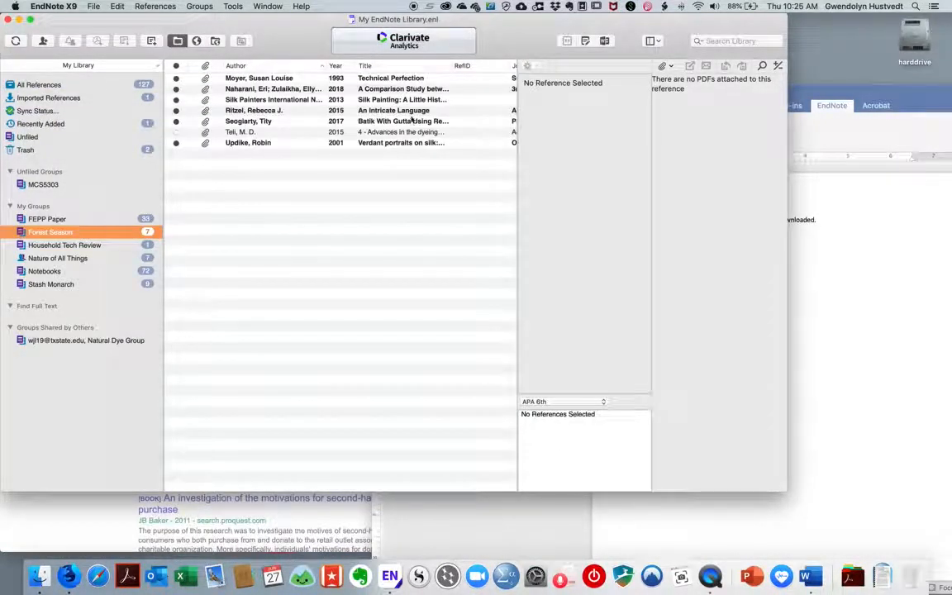
pyautogui.click(389, 78)
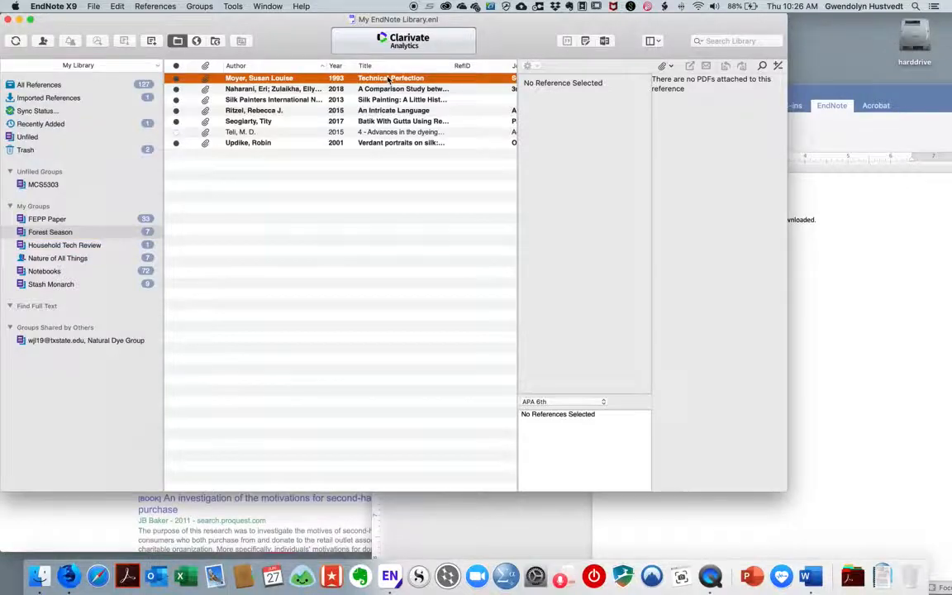
pyautogui.hscroll(5, 388, 78)
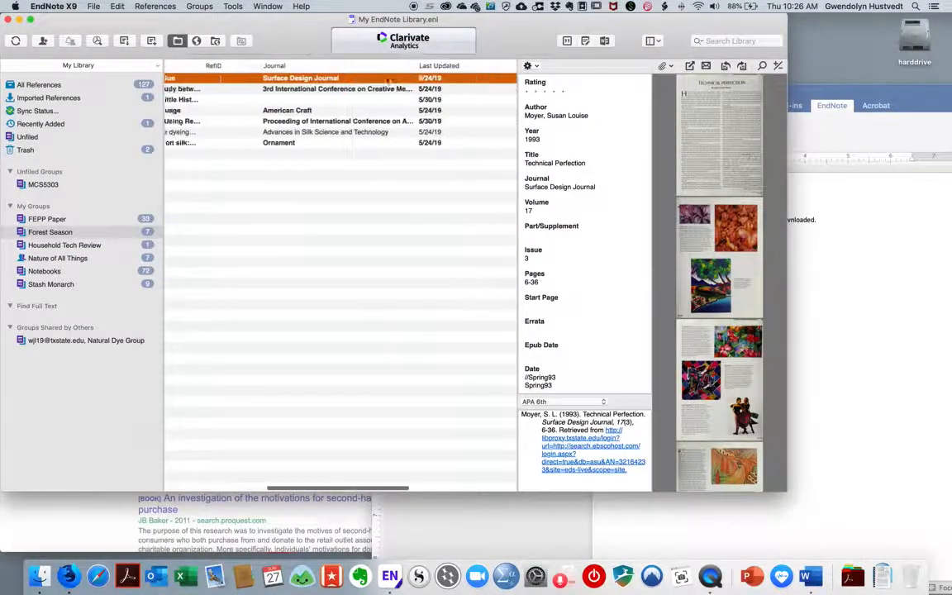
# Search the library for 'moyer' and insert the Moyer 1993 Technical Perfection citation
pyautogui.click(855, 275)
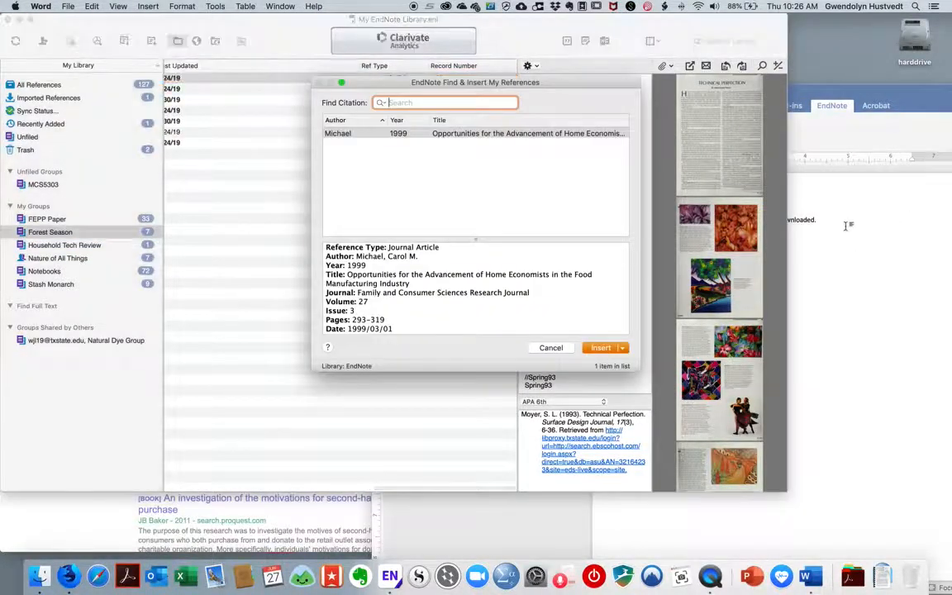
pyautogui.write('mo')
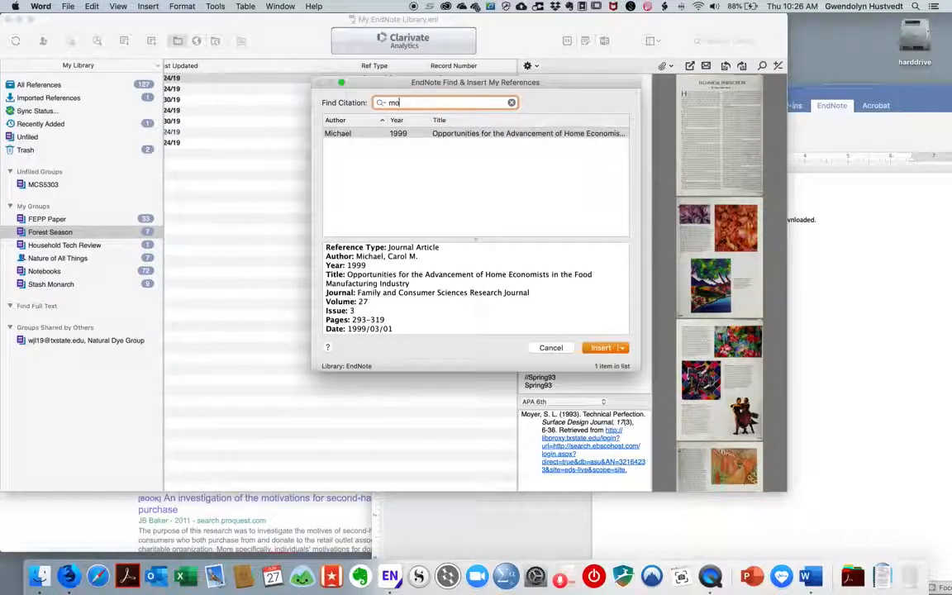
pyautogui.write('yer')
pyautogui.press('Return')
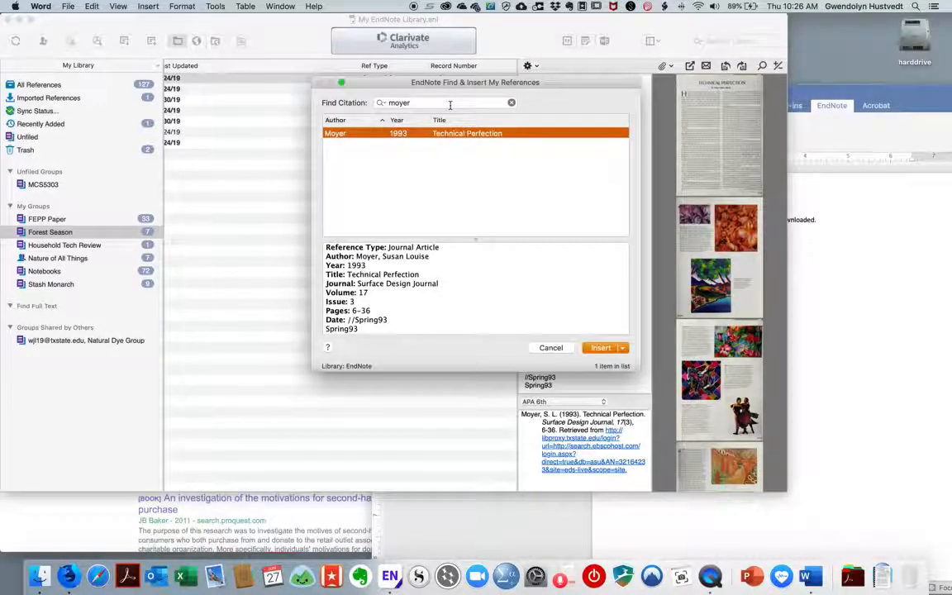
pyautogui.click(601, 347)
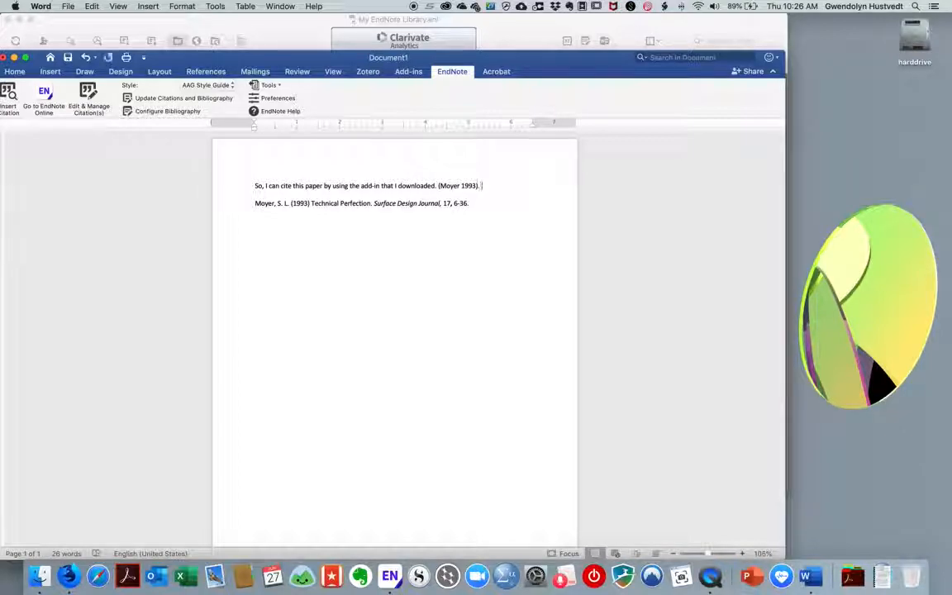
# Add 'I can keep writing along and this will reformat as I add references.' after the citation
pyautogui.write('I can keep writing along and this will reformat,')
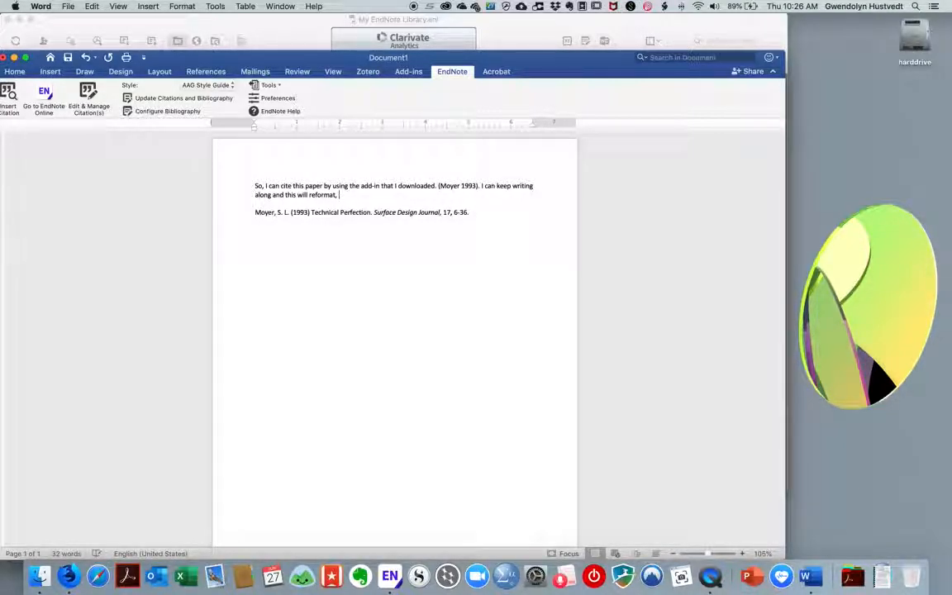
pyautogui.write('add references.')
pyautogui.moveTo(312, 59); pyautogui.dragTo(430, 60)
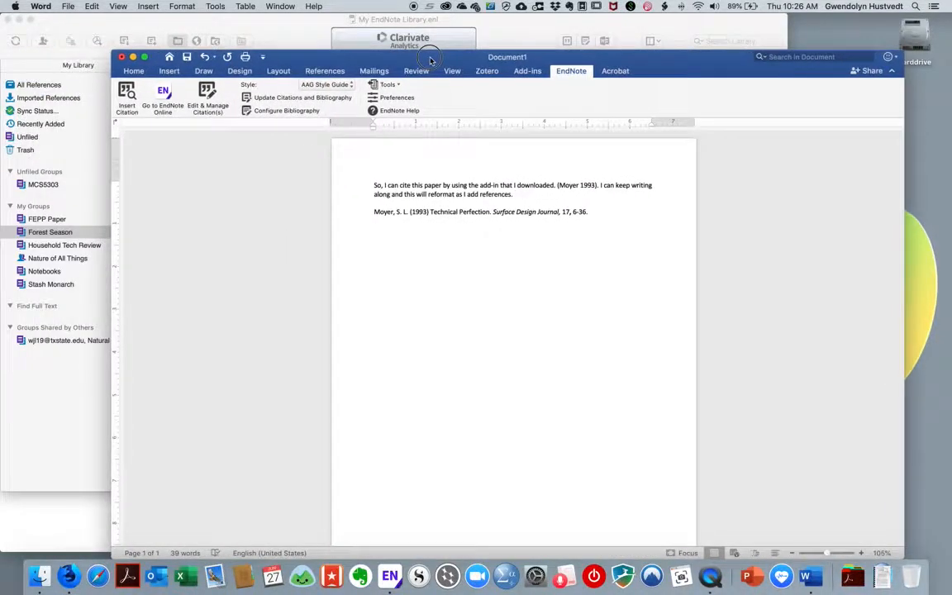
pyautogui.click(49, 232)
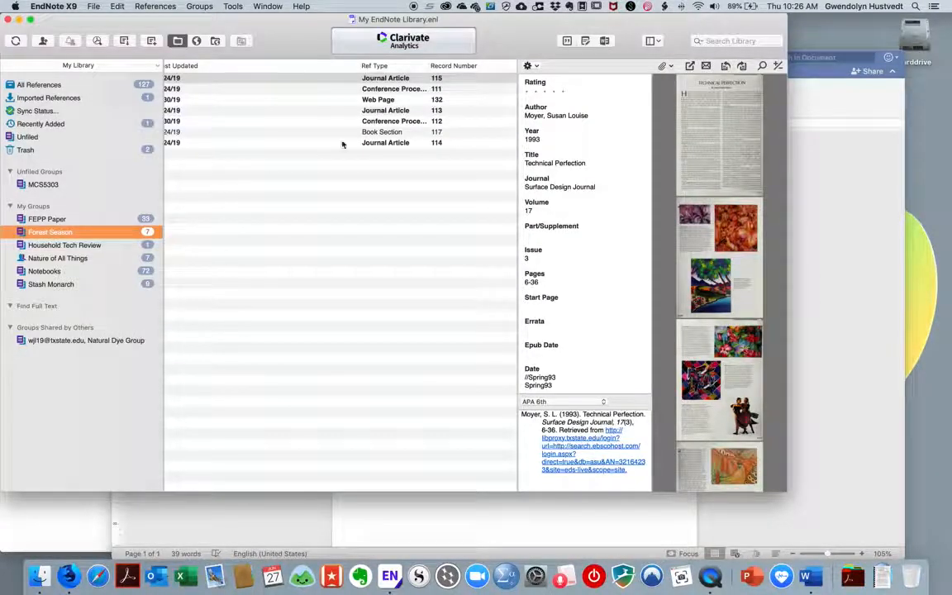
pyautogui.hscroll(-10, 352, 135)
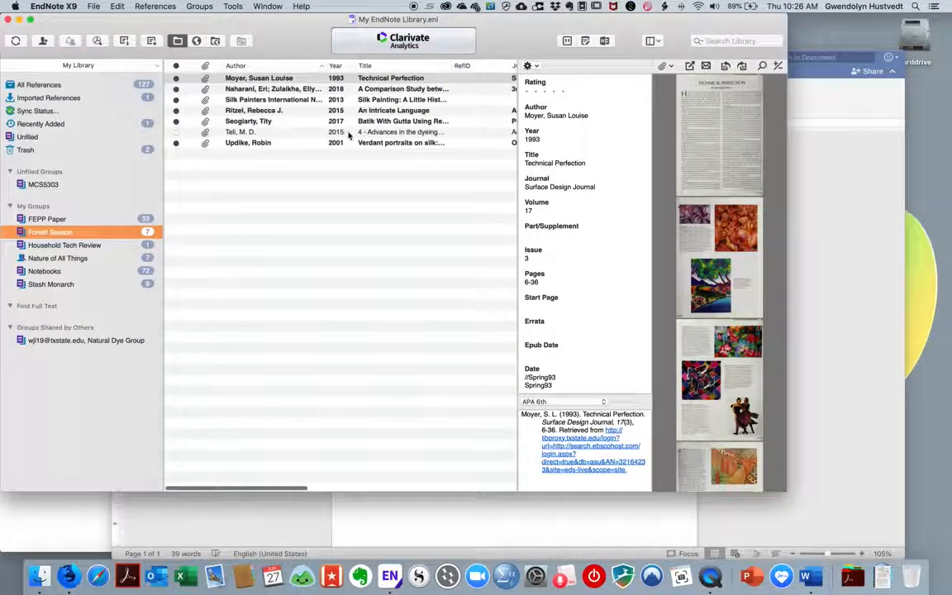
pyautogui.hscroll(2, 361, 135)
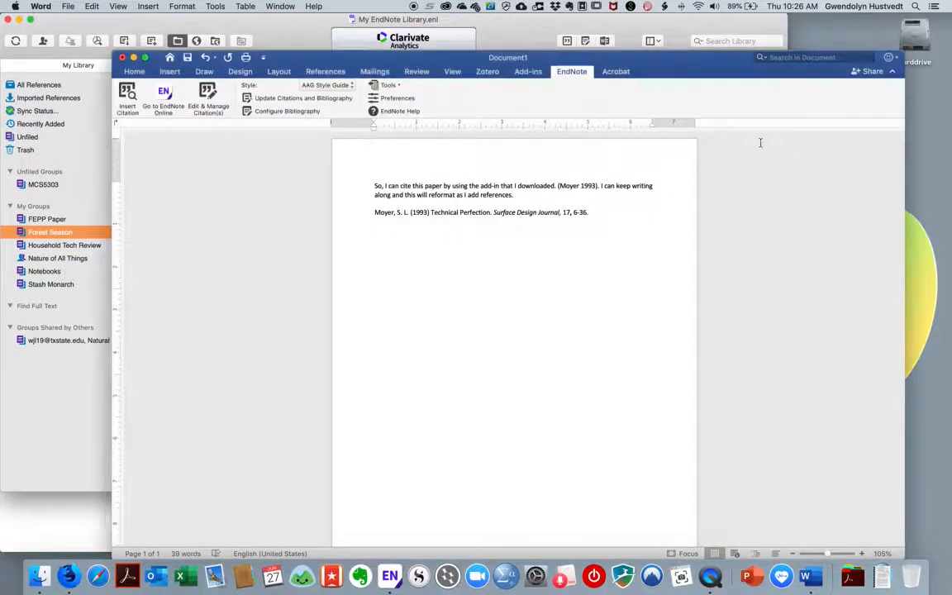
# Search 'tity' and insert the Seogiarty 2017 Batik With Gutta citation
pyautogui.click(797, 155)
pyautogui.click(128, 95)
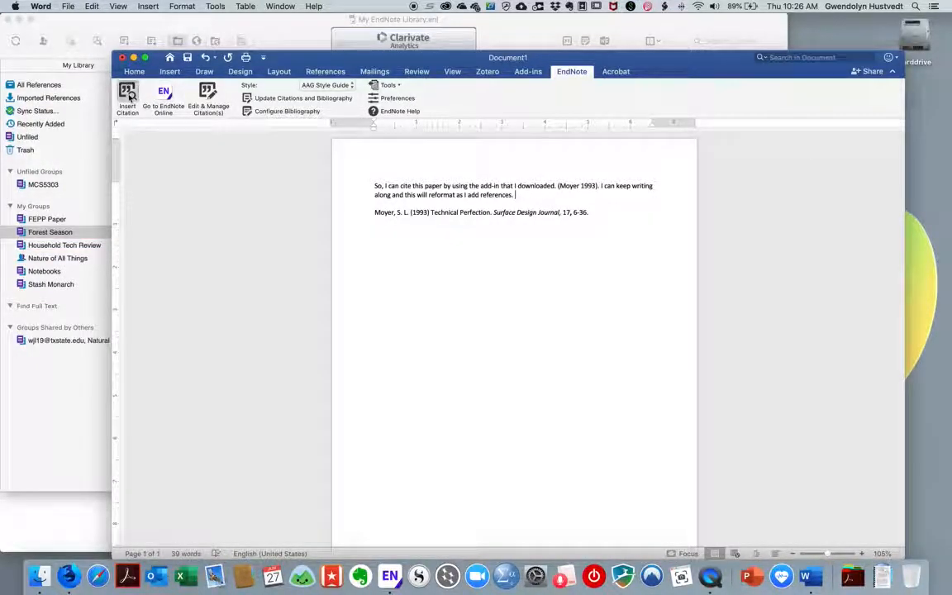
pyautogui.write('tity')
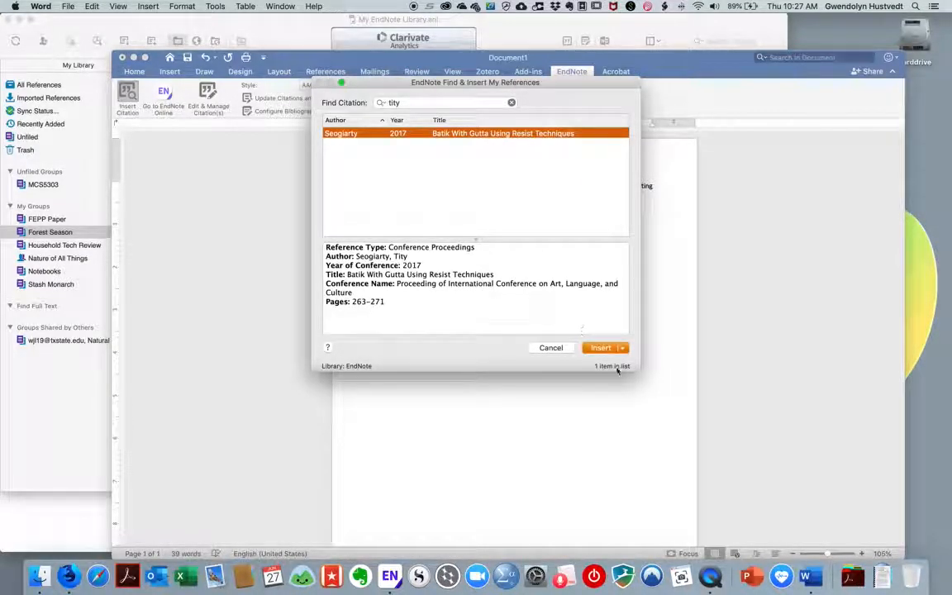
pyautogui.click(597, 351)
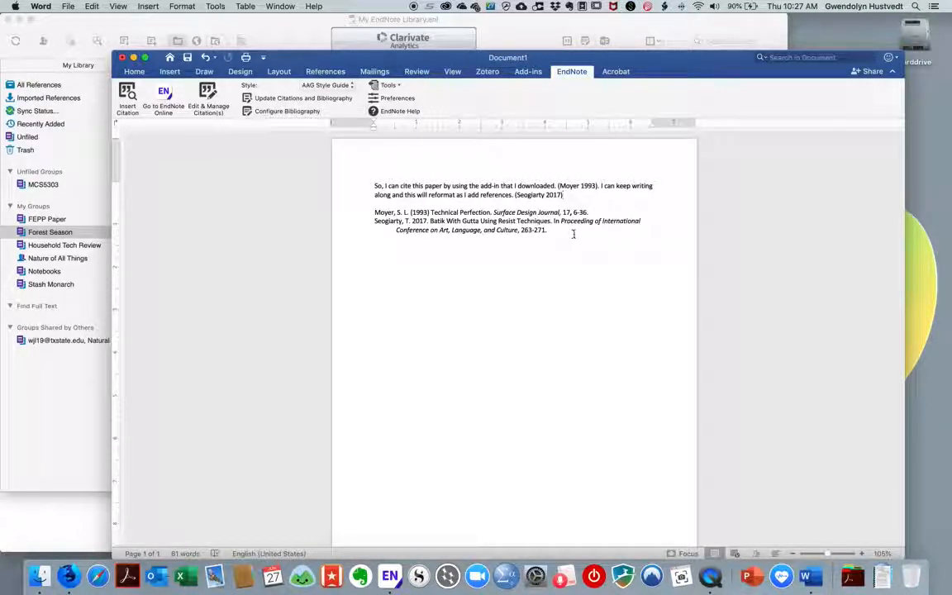
# Delete the two-entry bibliography and the (Seogiarty 2017) citation
pyautogui.moveTo(574, 234); pyautogui.dragTo(349, 210)
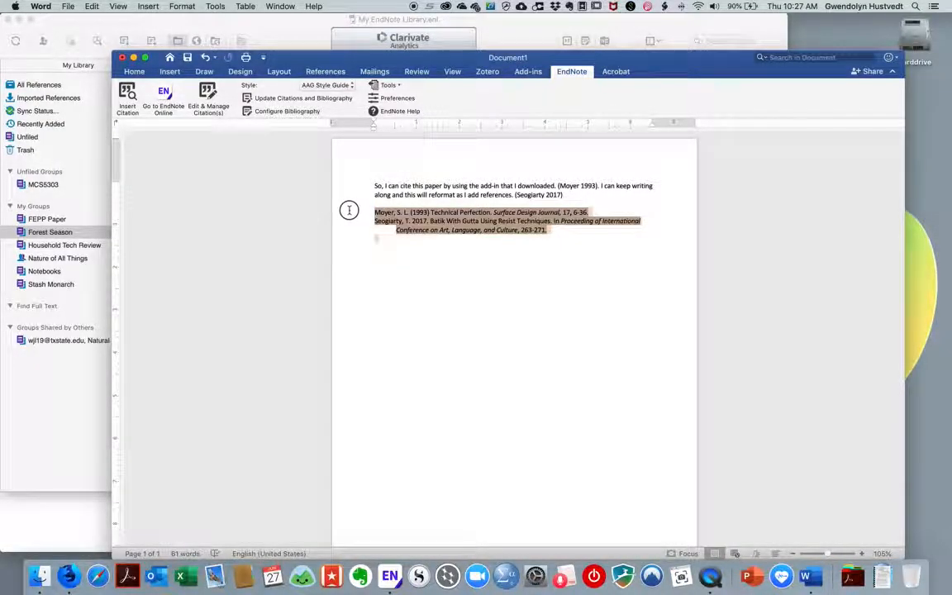
pyautogui.press('BackSpace')
pyautogui.moveTo(568, 193); pyautogui.dragTo(516, 192)
pyautogui.press('BackSpace')
# Replace the Moyer 1993 citation with temporary citations {#133} and {#115}, keeping the space
pyautogui.click(576, 185)
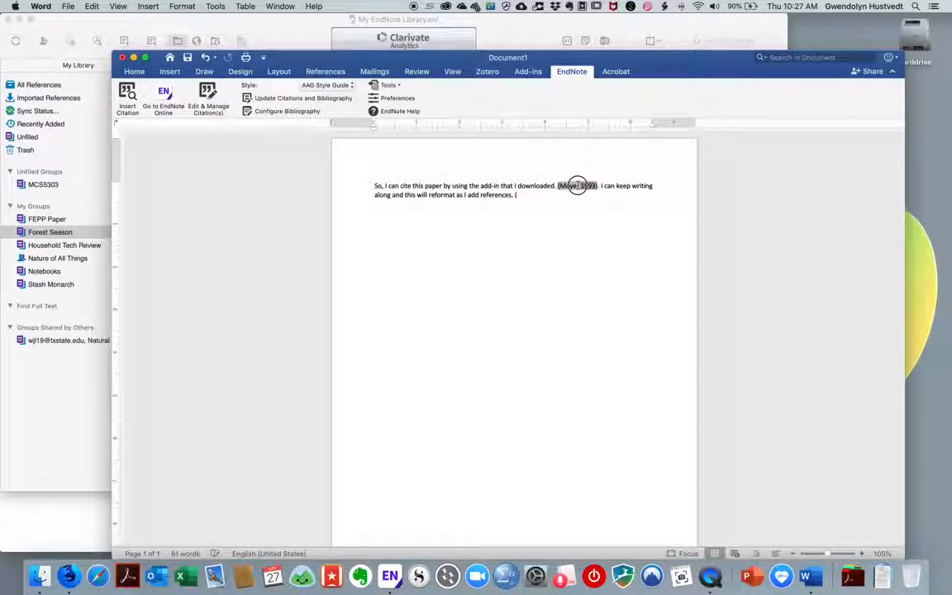
pyautogui.press('BackSpace')
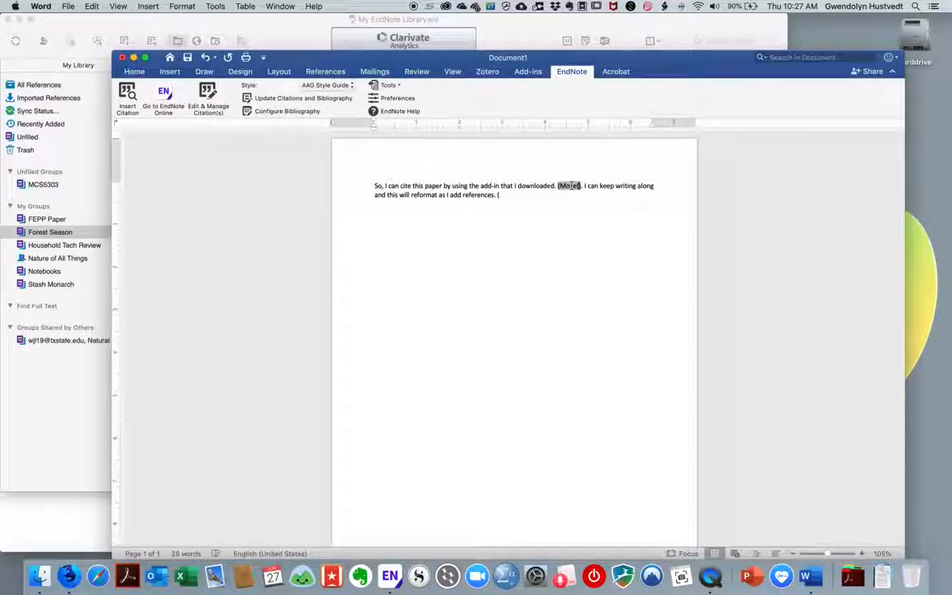
pyautogui.click(559, 185)
pyautogui.press('BackSpace')
pyautogui.press('super+z')
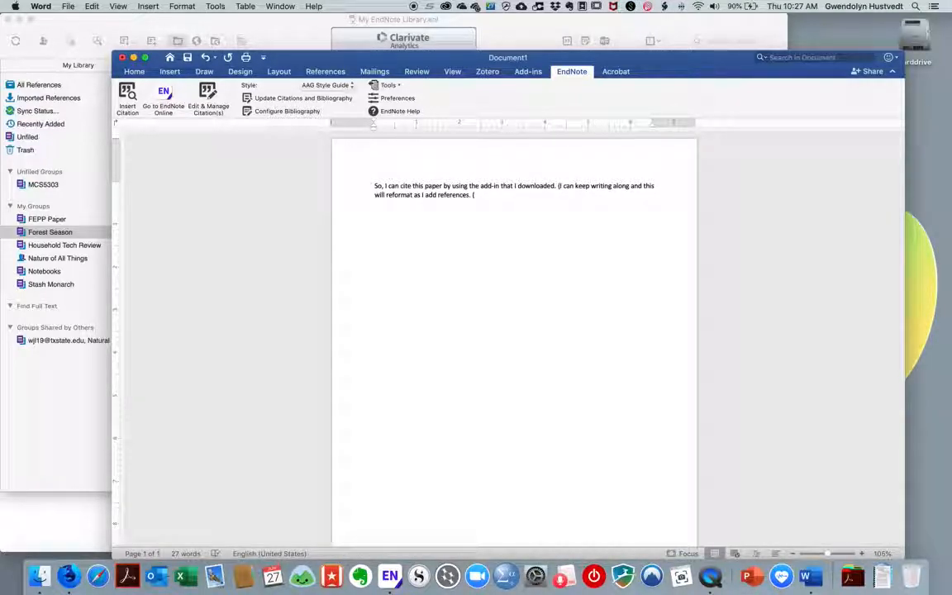
pyautogui.write('{#133')
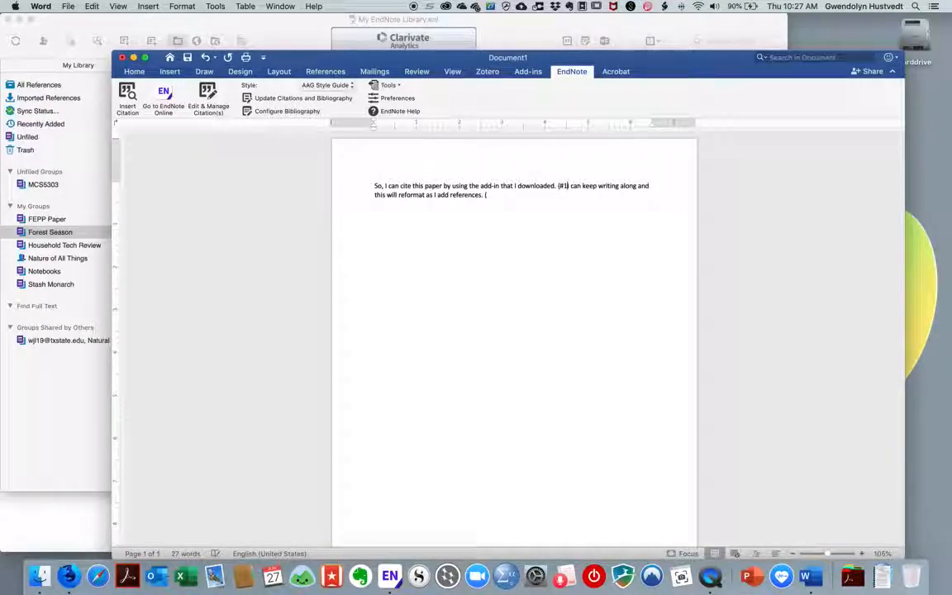
pyautogui.write('}')
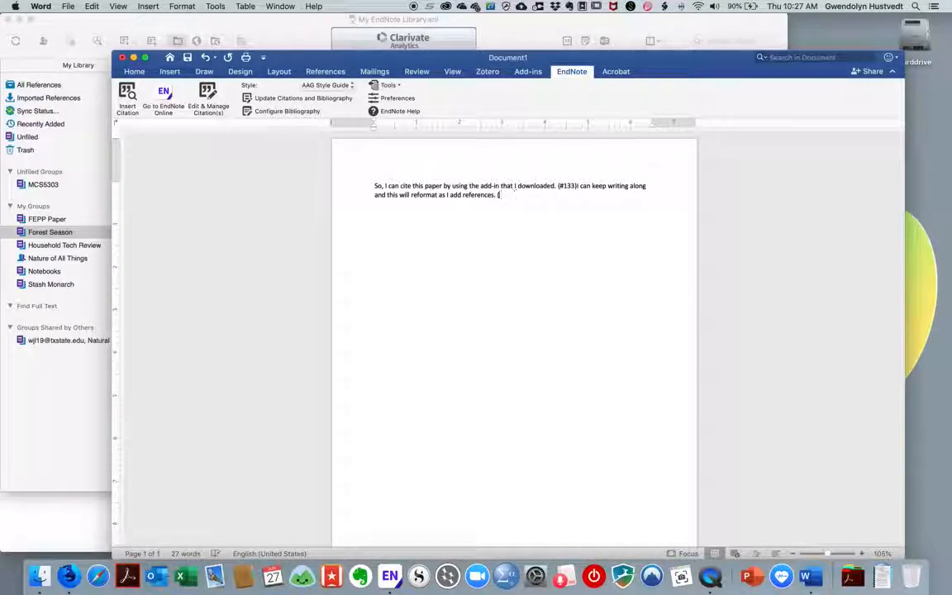
pyautogui.write('#115}')
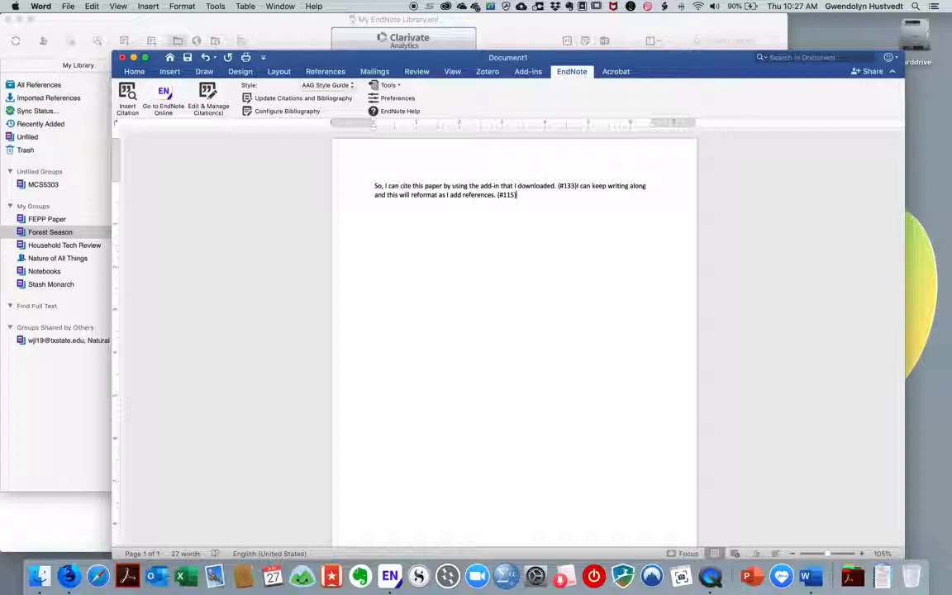
pyautogui.click(577, 185)
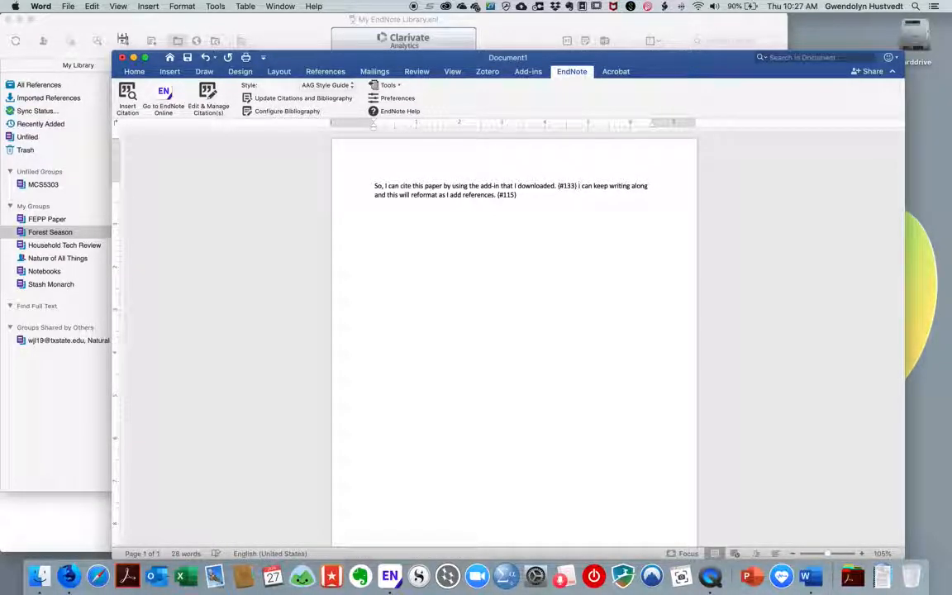
# Save the document as 'So' in Rich Text Format (.rtf), then return to the EndNote Online tab in Firefox
pyautogui.click(70, 8)
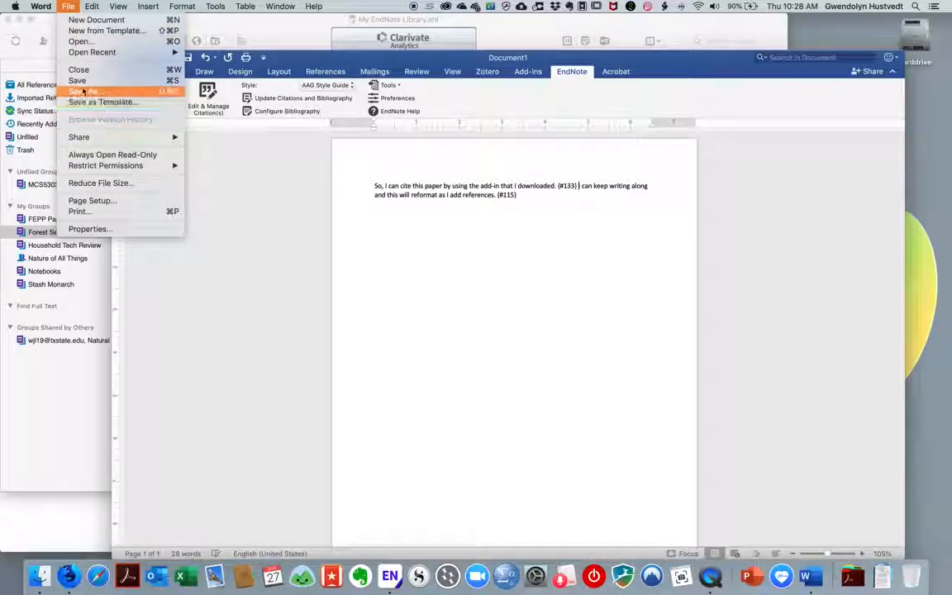
pyautogui.click(77, 91)
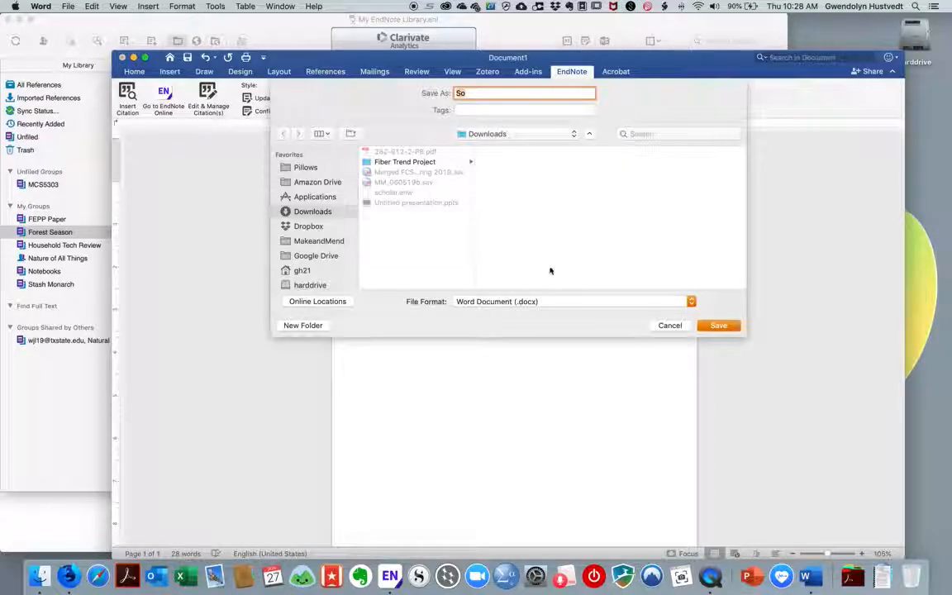
pyautogui.click(539, 301)
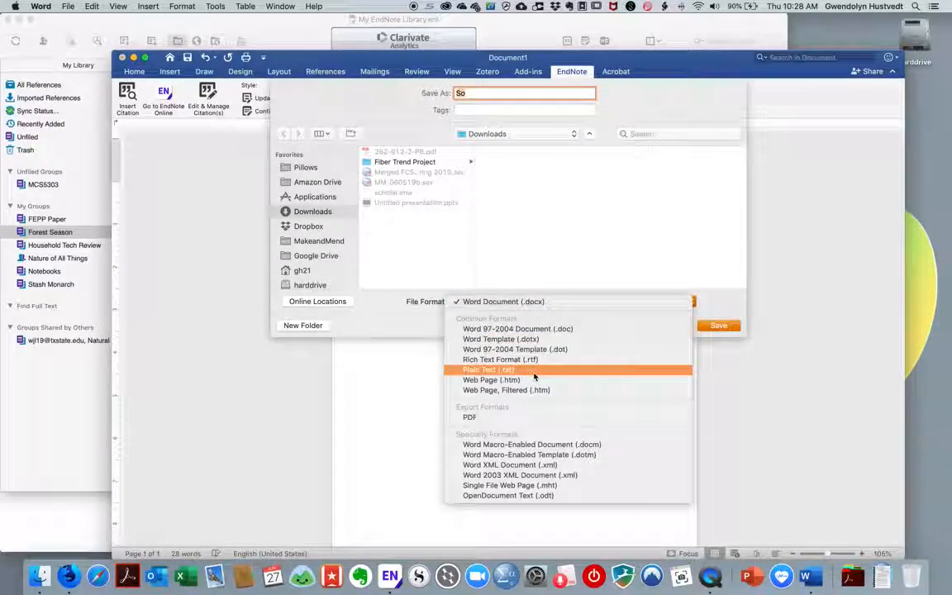
pyautogui.click(513, 359)
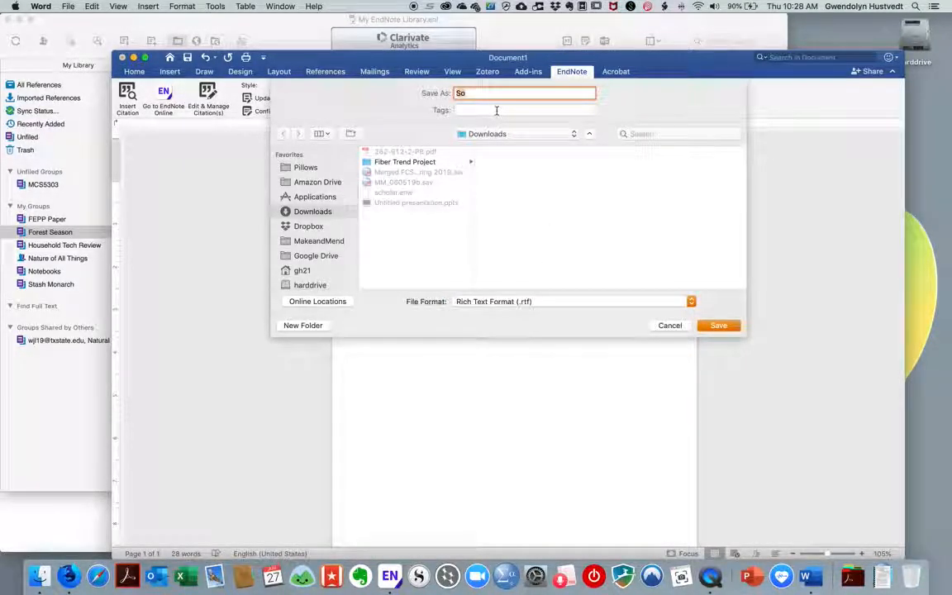
pyautogui.click(718, 325)
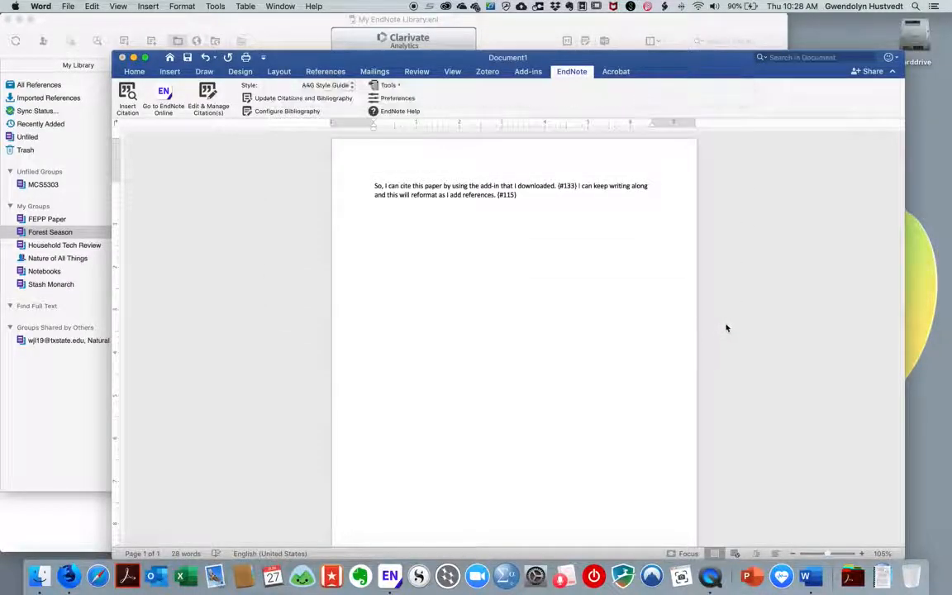
pyautogui.click(69, 576)
pyautogui.click(253, 25)
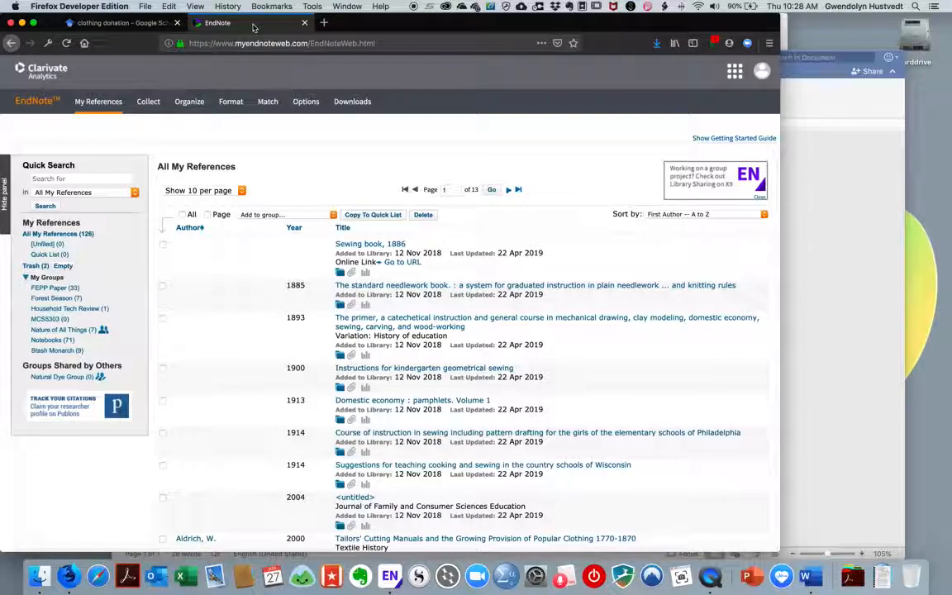
# Format Downloads/So.rtf with the Academic Medicine bibliographic style using Format Paper
pyautogui.moveTo(231, 101)
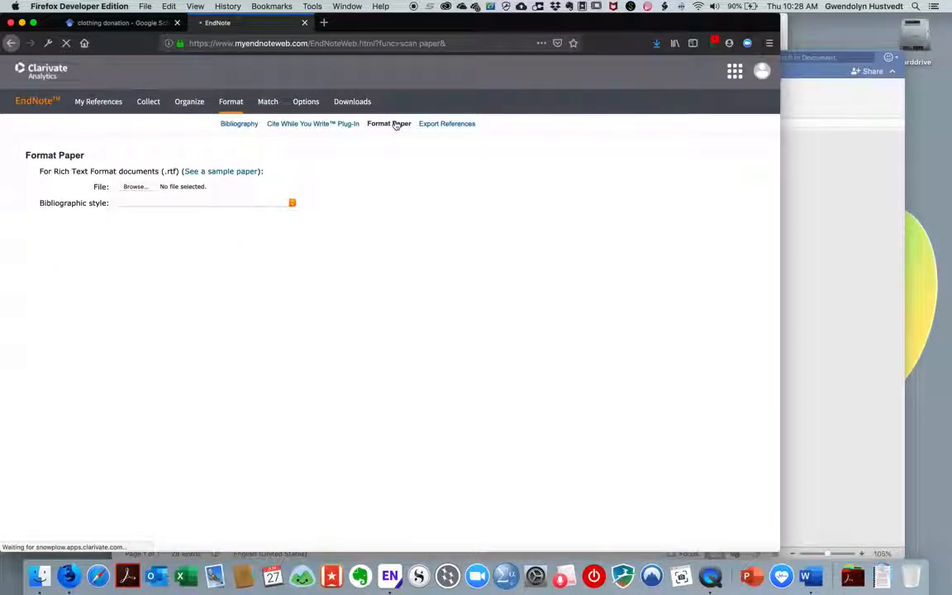
pyautogui.click(132, 186)
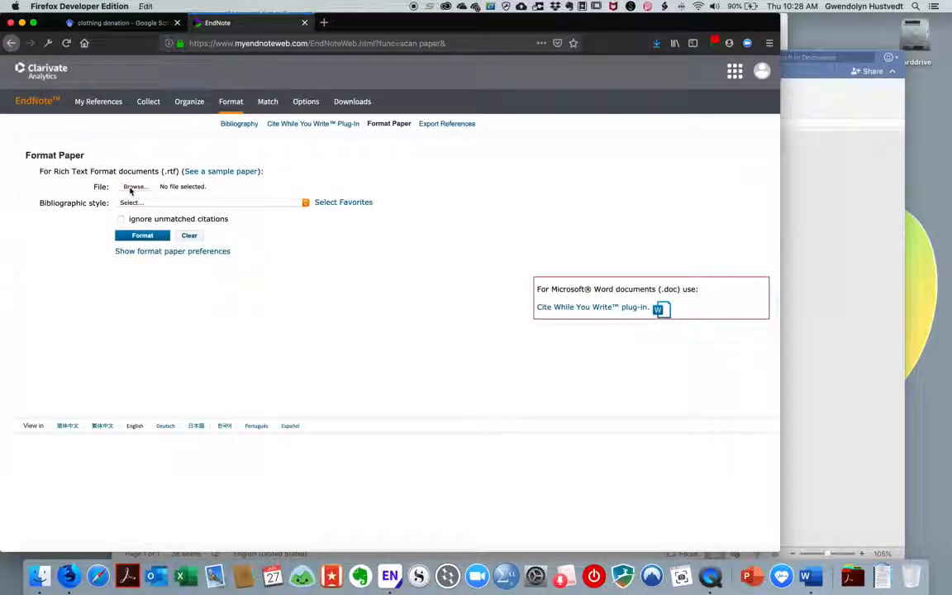
pyautogui.click(245, 168)
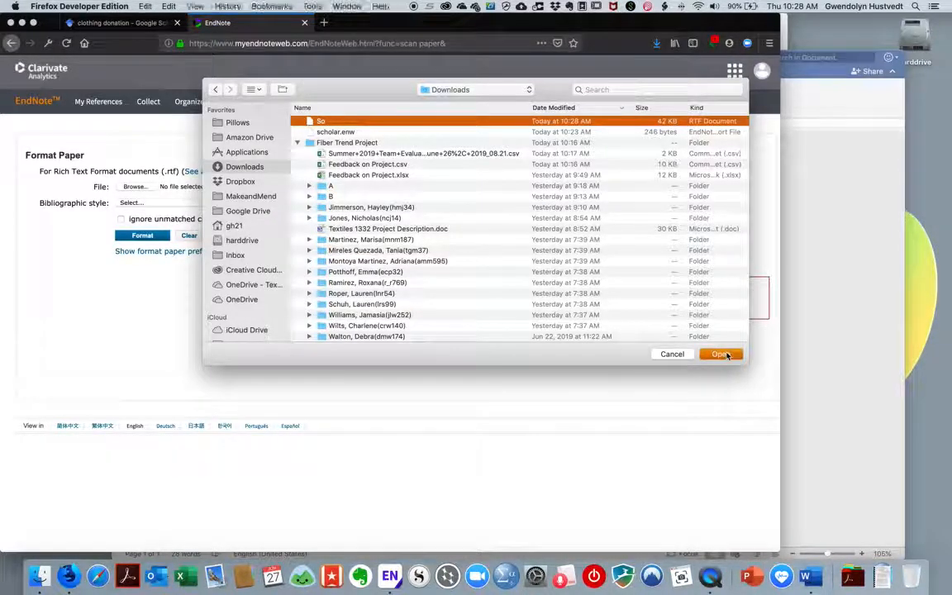
pyautogui.click(721, 354)
pyautogui.click(170, 203)
pyautogui.click(170, 203)
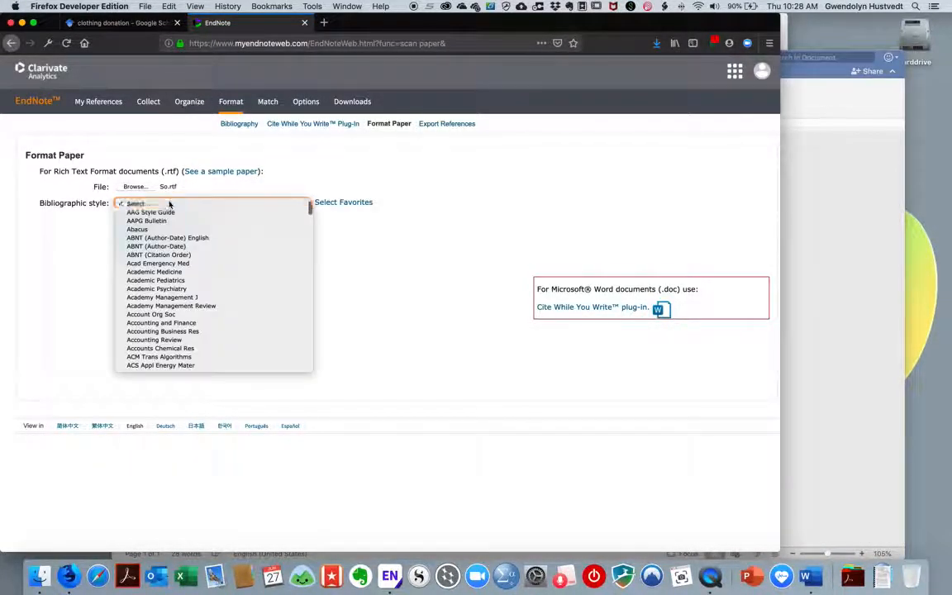
pyautogui.click(149, 272)
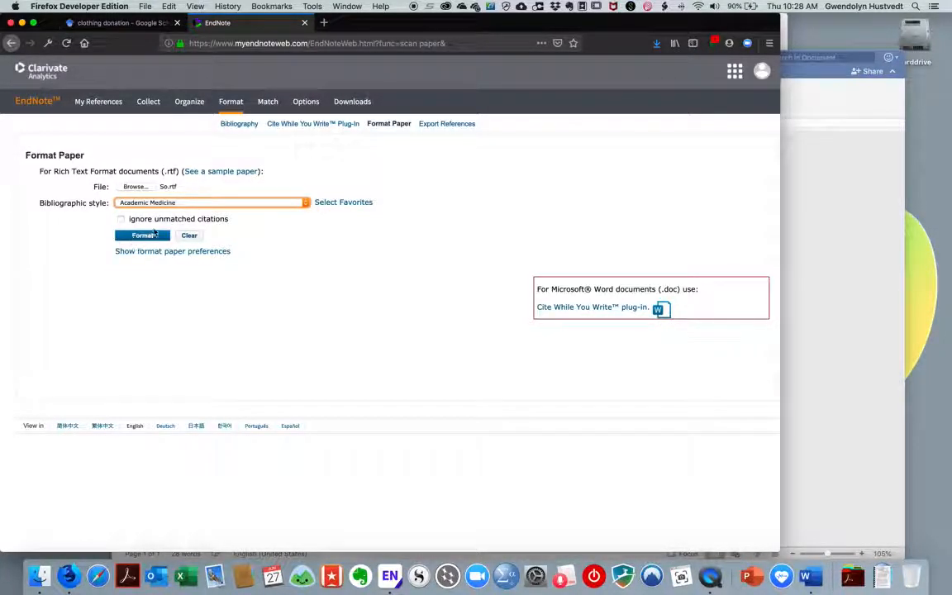
pyautogui.click(142, 237)
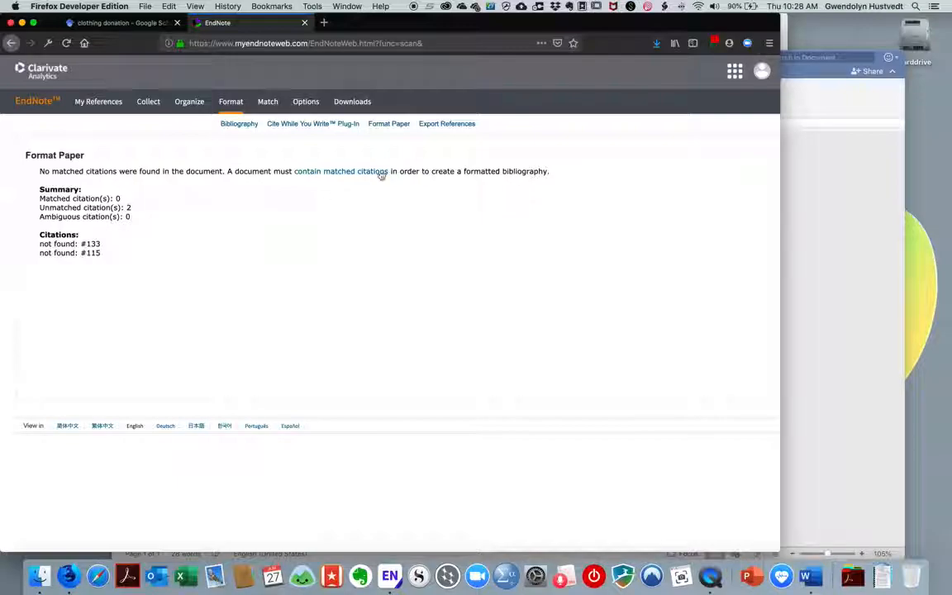
# Open and read the 'Using Format Paper to format a Rich Text Format (RTF) Document' help page
pyautogui.click(352, 171)
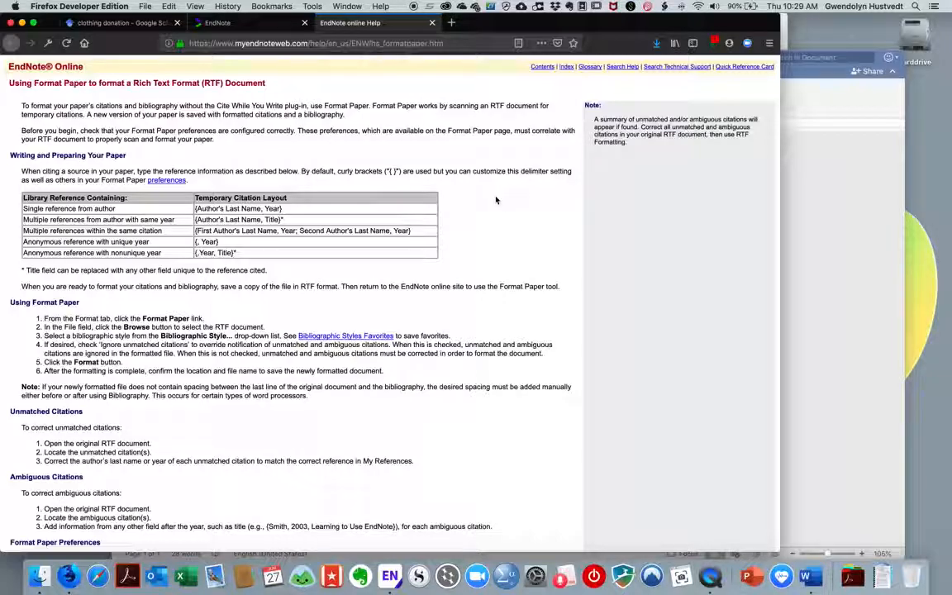
pyautogui.scroll(-2, 496, 200)
pyautogui.scroll(-5, 496, 200)
pyautogui.scroll(7, 495, 200)
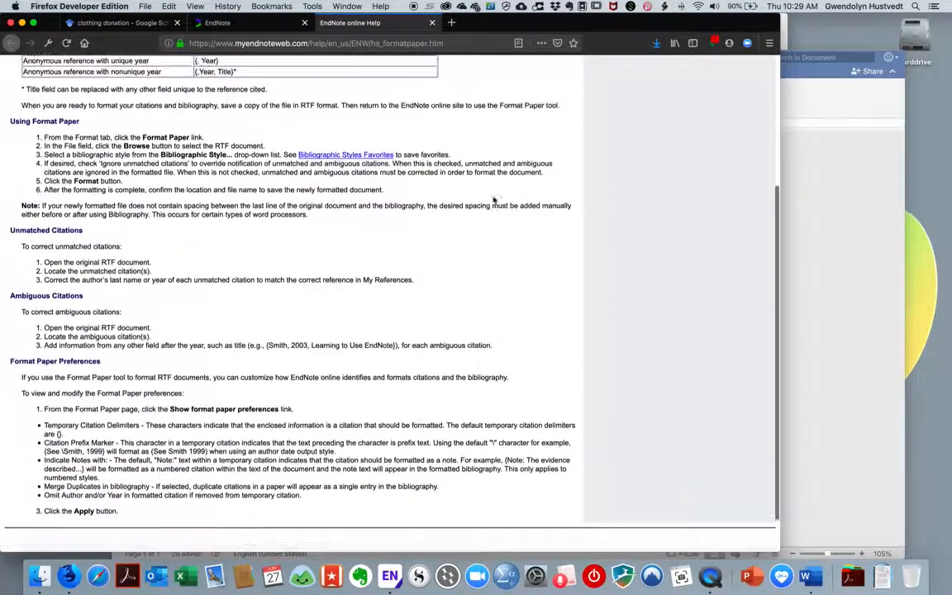